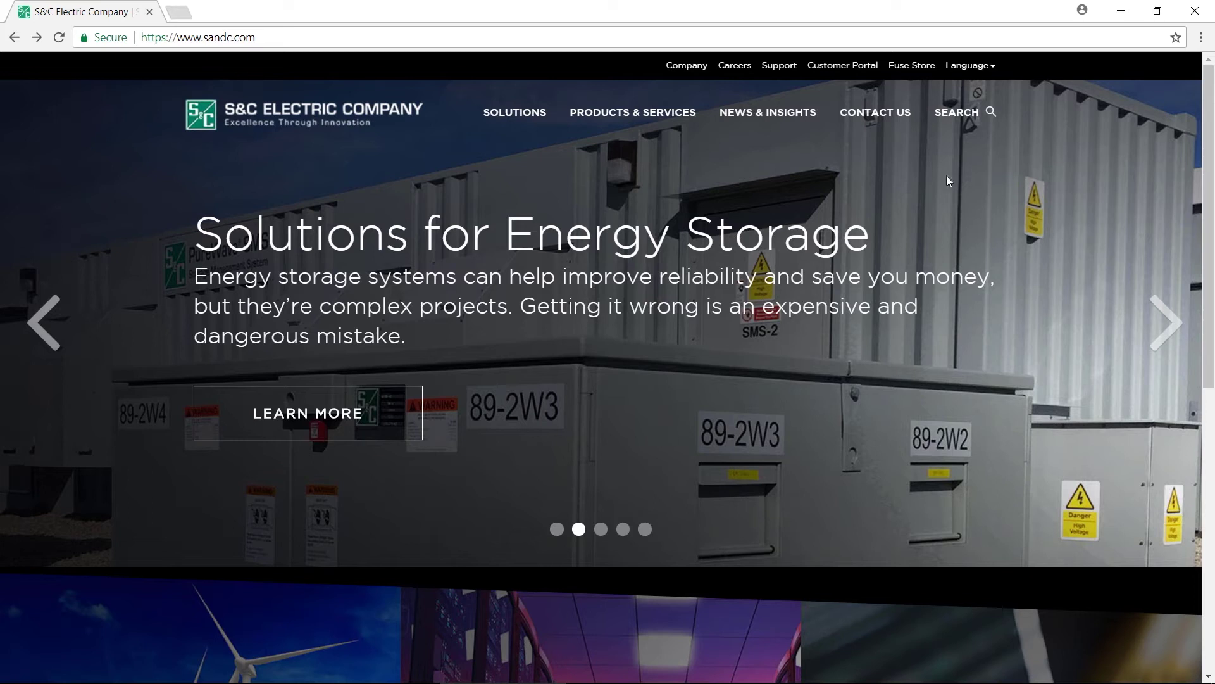
Search sandc.com for 'intellilink' and open the IntelliLink Setup Software result
click(944, 117)
text(intellilink)
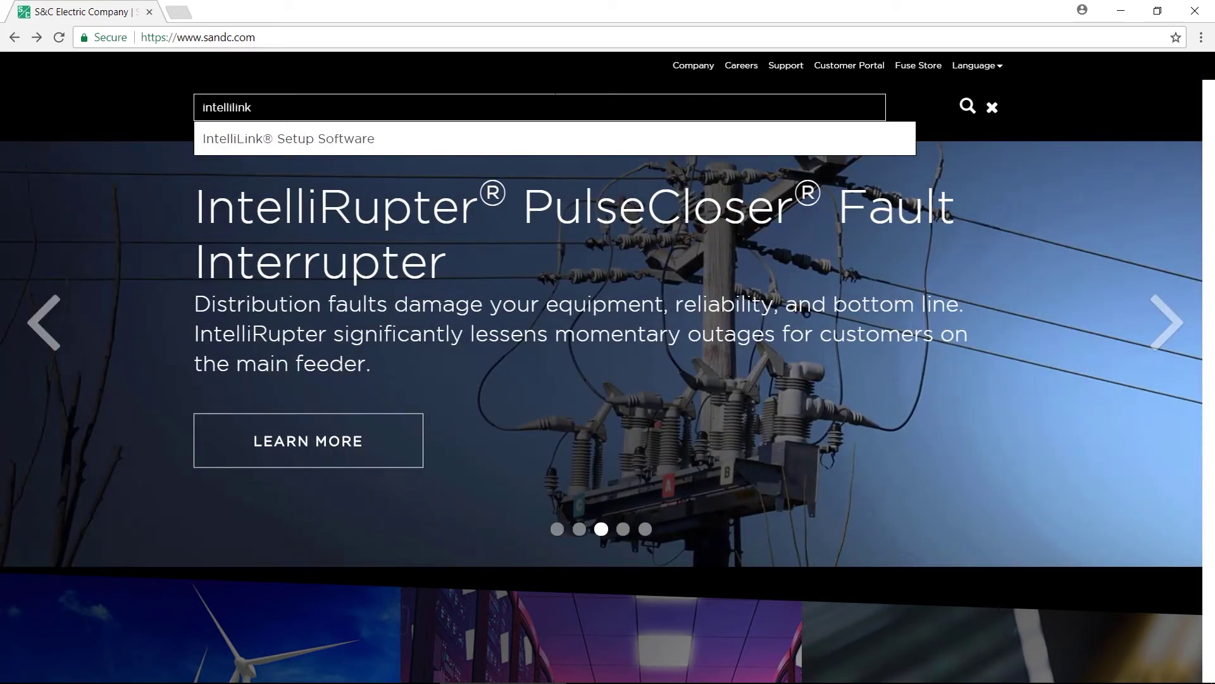
click(344, 140)
click(975, 113)
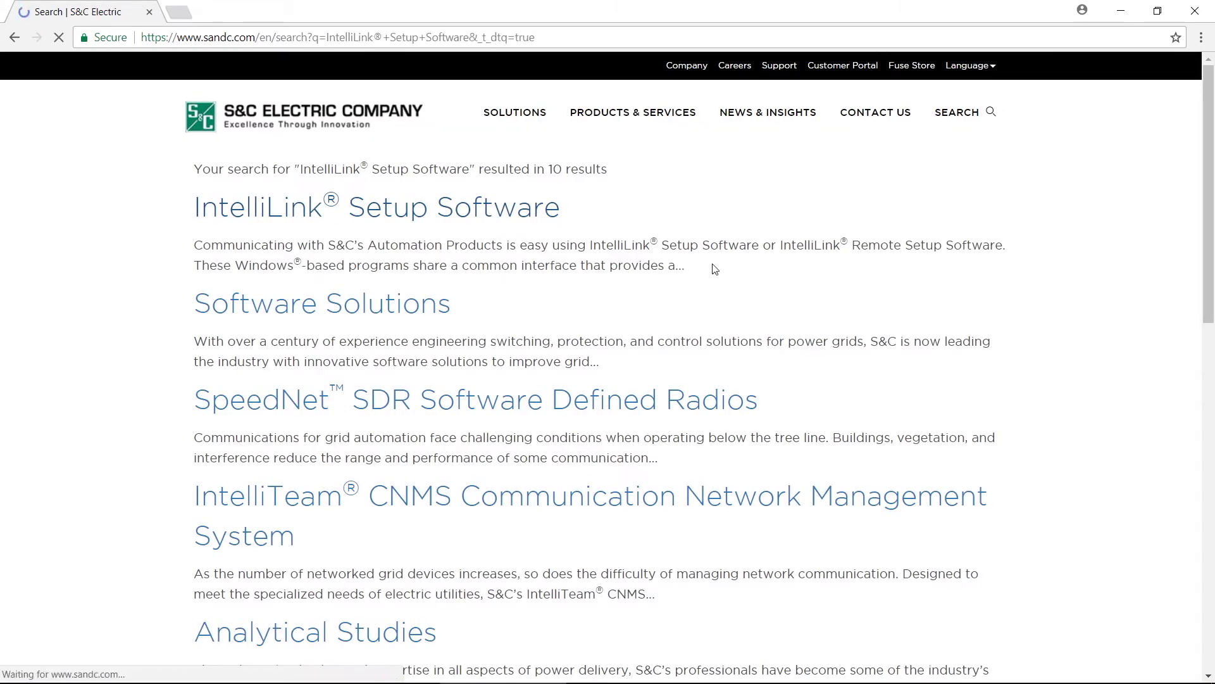
Open the 'S&C IntelliLink Remote Setup Software: Installation' sheet under Product Literature
scroll(717, 313, down, 7)
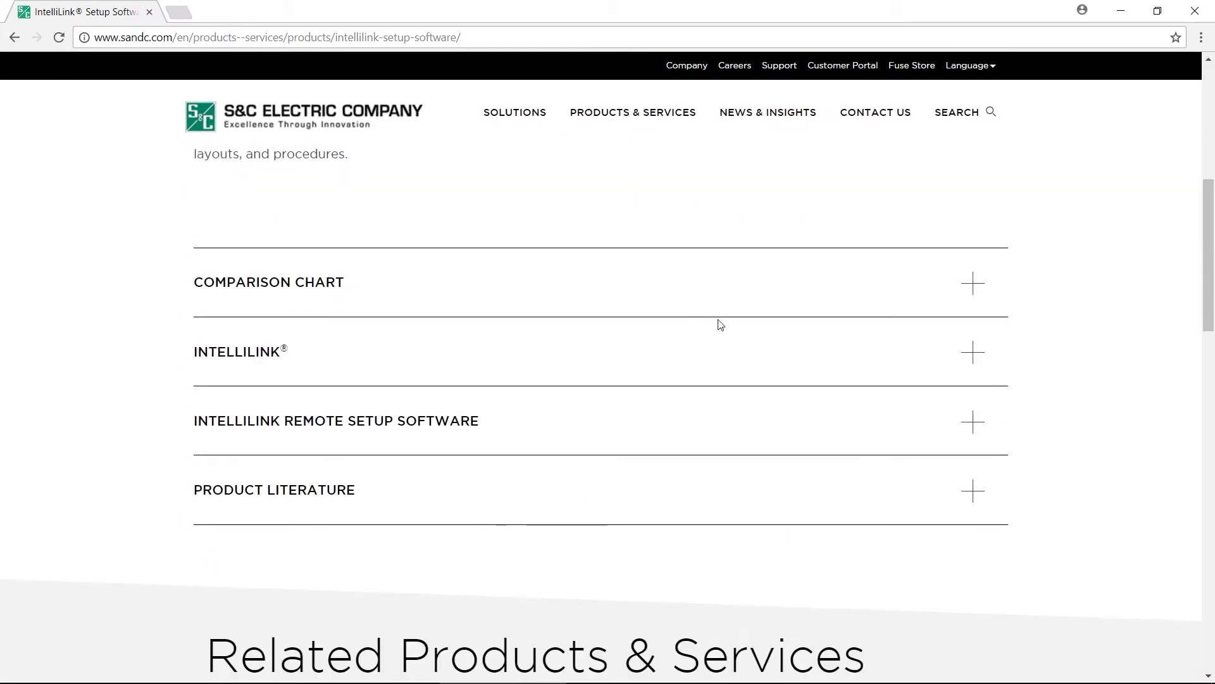
click(973, 491)
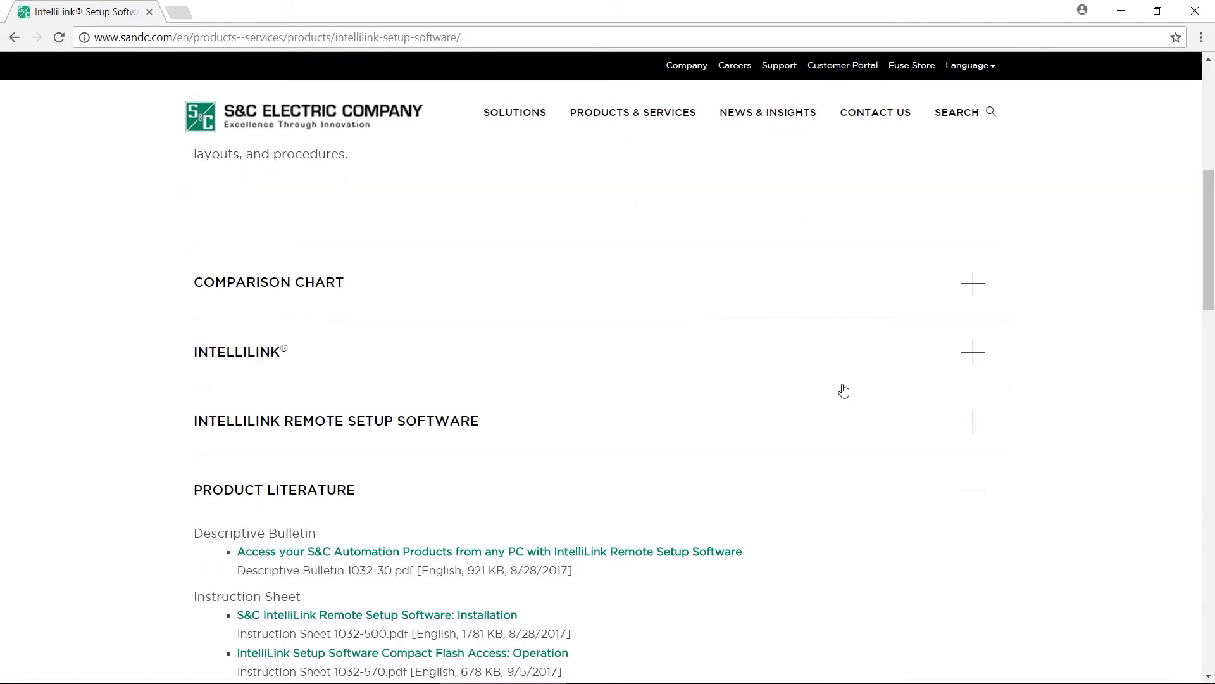
scroll(844, 390, down, 5)
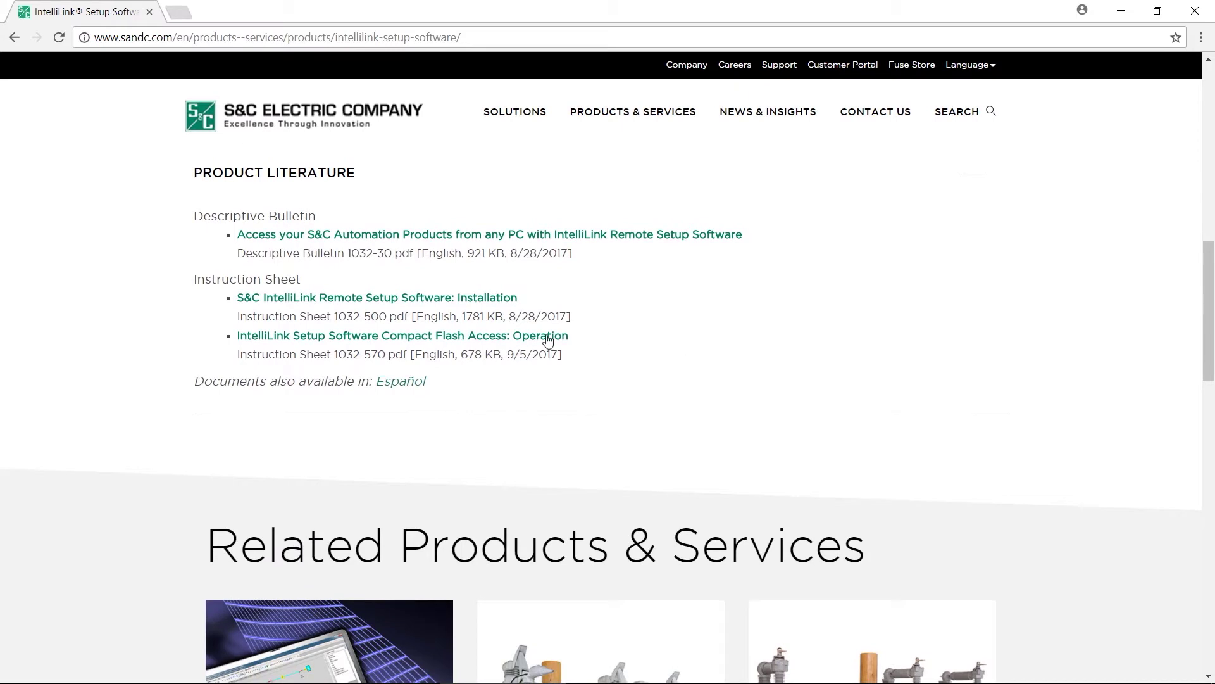
click(465, 303)
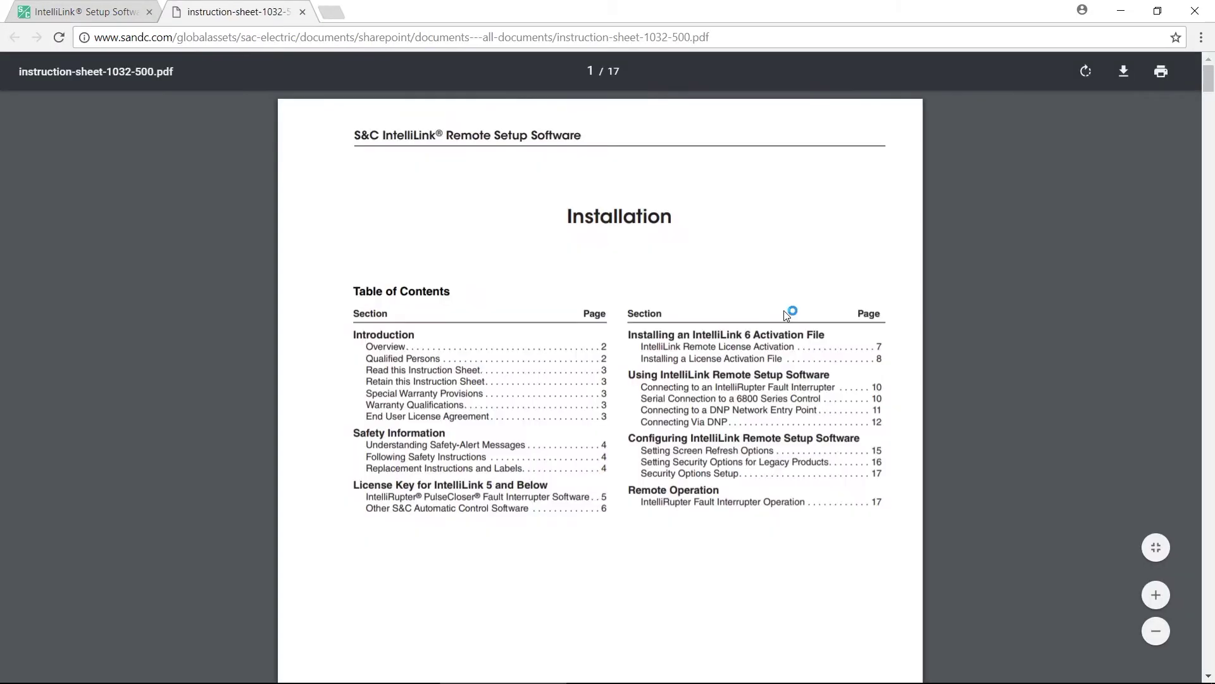
Scroll through the instruction-sheet-1032-500.pdf table of contents
scroll(785, 313, down, 1)
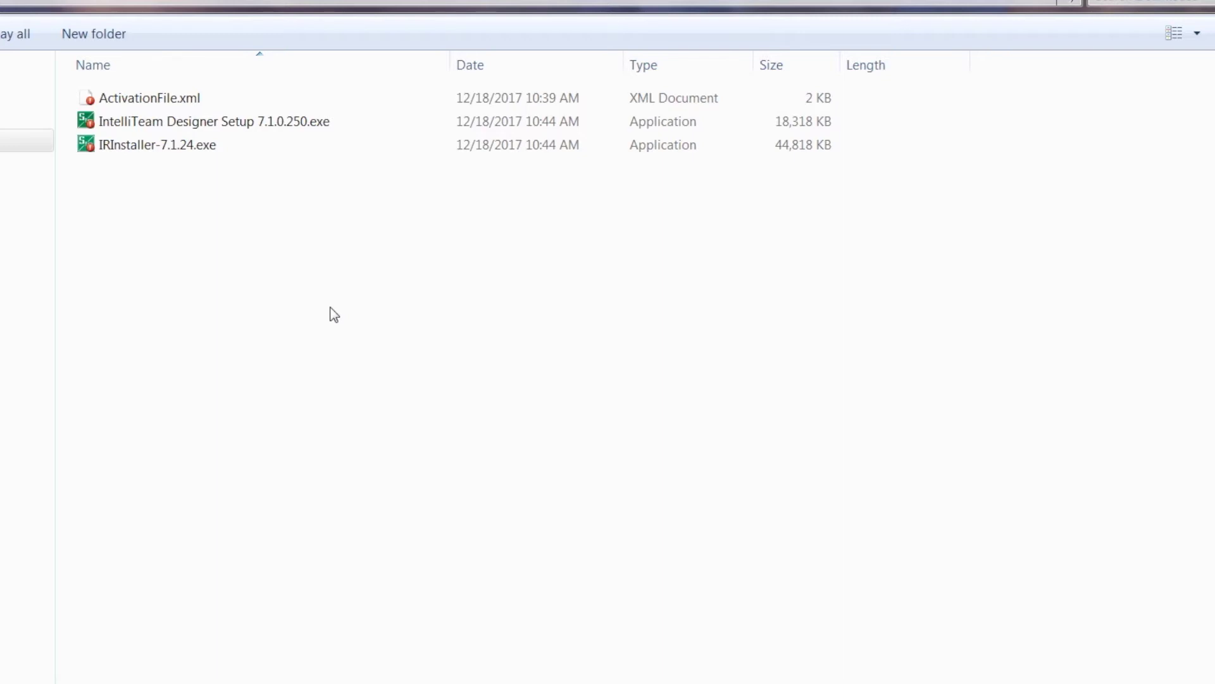
Run IRInstaller-7.1.24.exe and approve the UAC prompt with the administrator user name and password
double_click(167, 145)
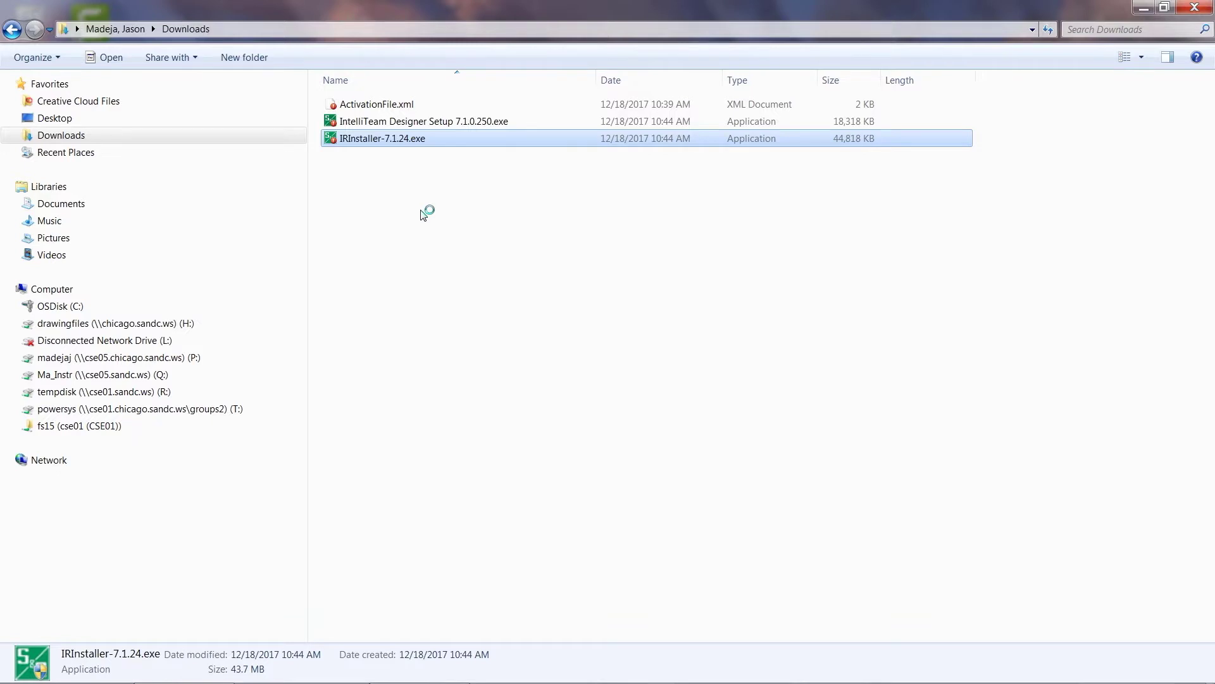
text(.	empadmin)
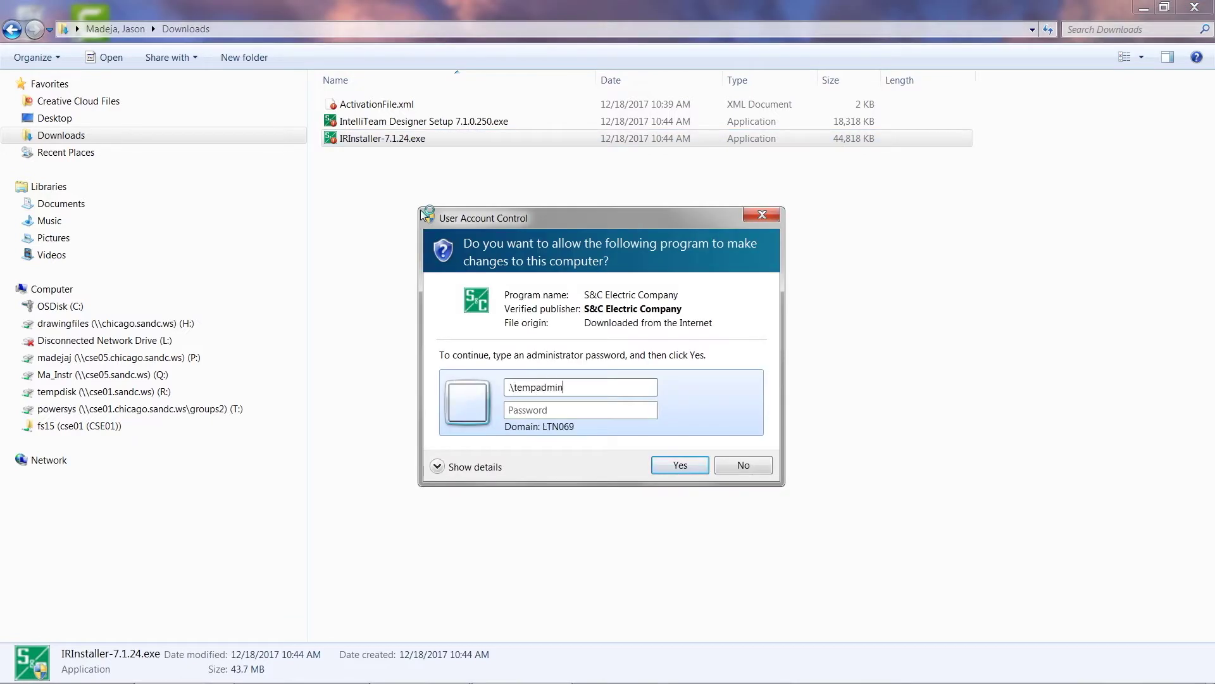
key(Tab)
text(••••••••)
key(Return)
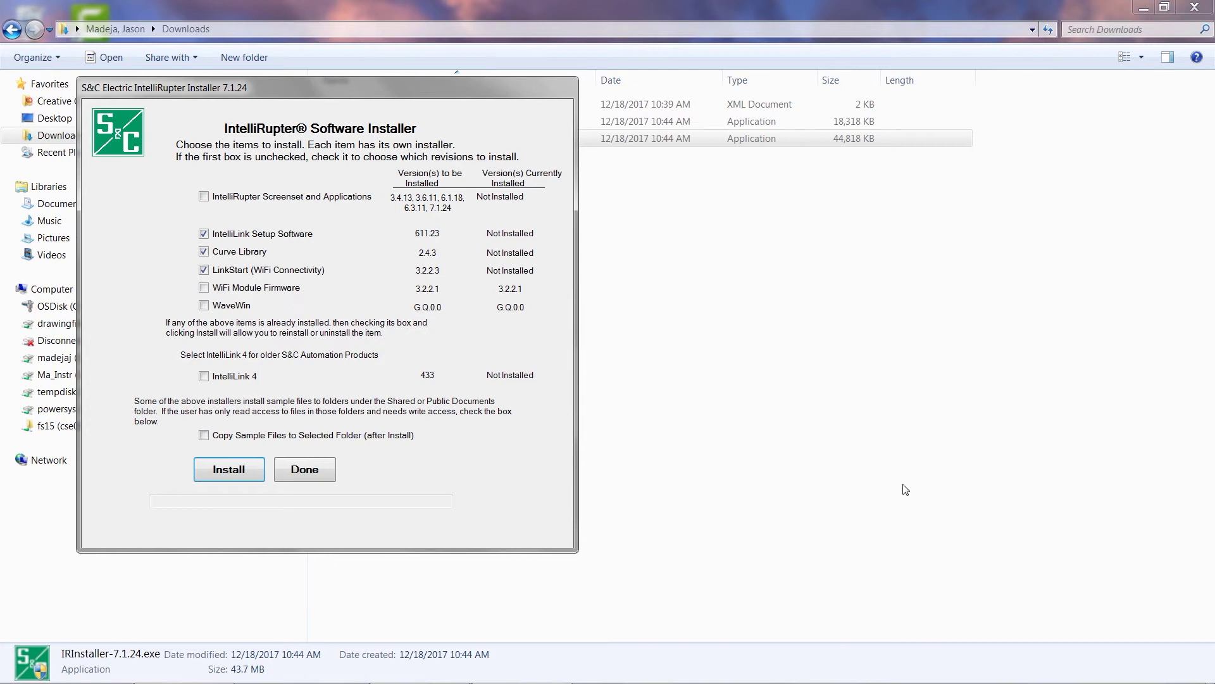
Add WiFi Module Firmware and WaveWin to the components and enable Copy Sample Files
click(223, 288)
click(223, 308)
click(229, 438)
Limit the Screenset to revision 7.1.24 and start the installation
click(204, 197)
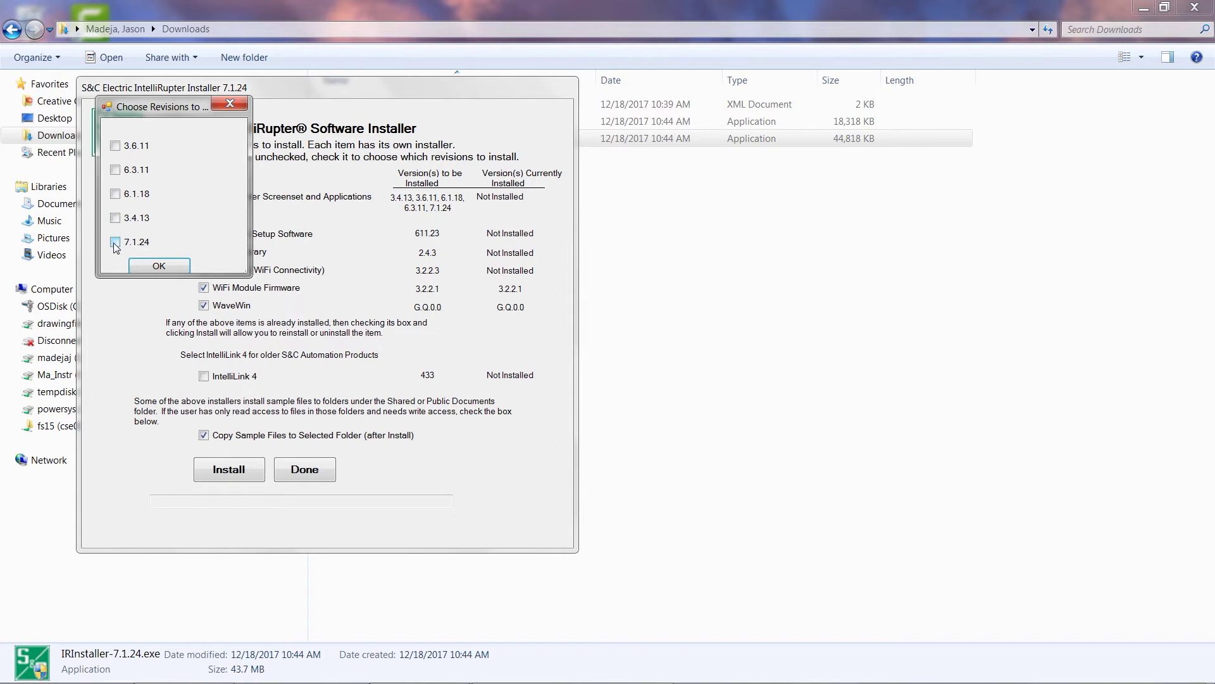
click(115, 243)
click(160, 266)
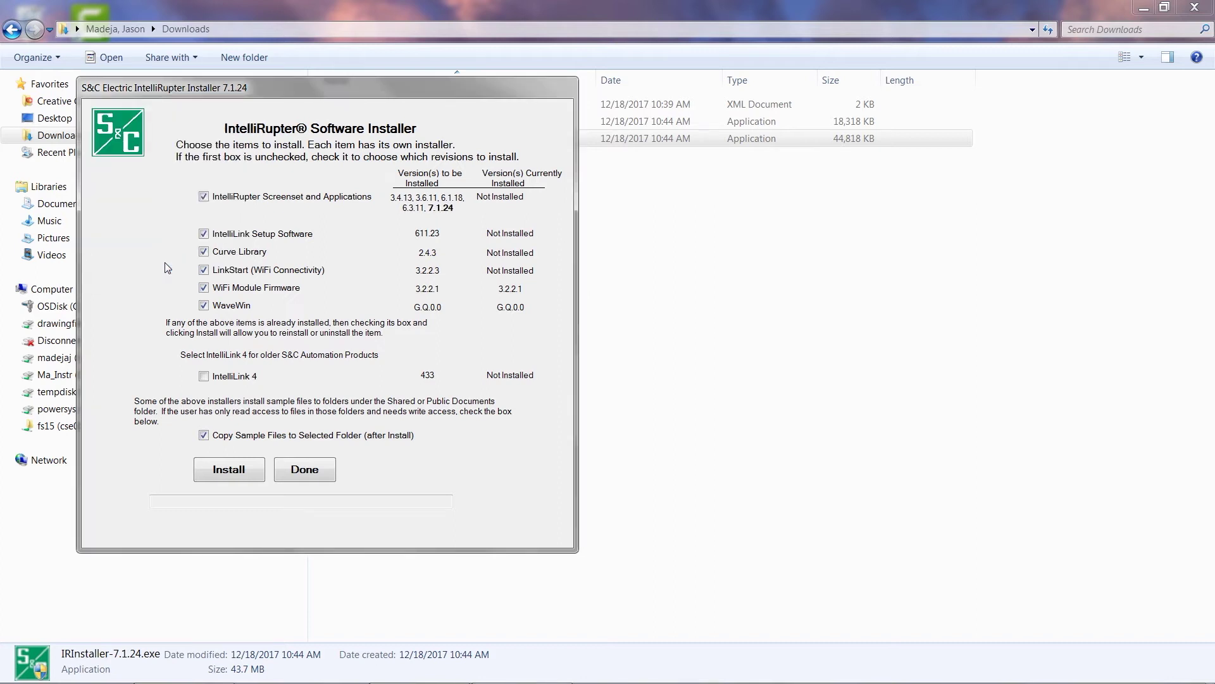
click(230, 473)
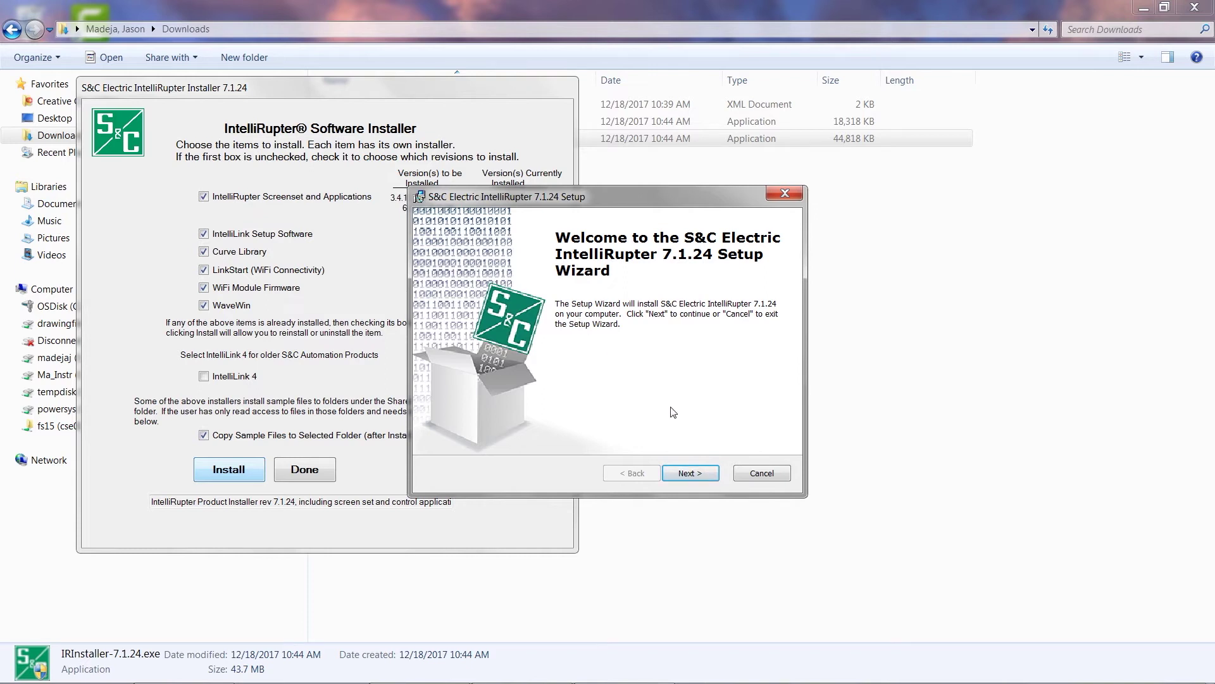
Install IntelliRupter 7.1.24 into the default Program Files folder and finish its wizard
click(690, 476)
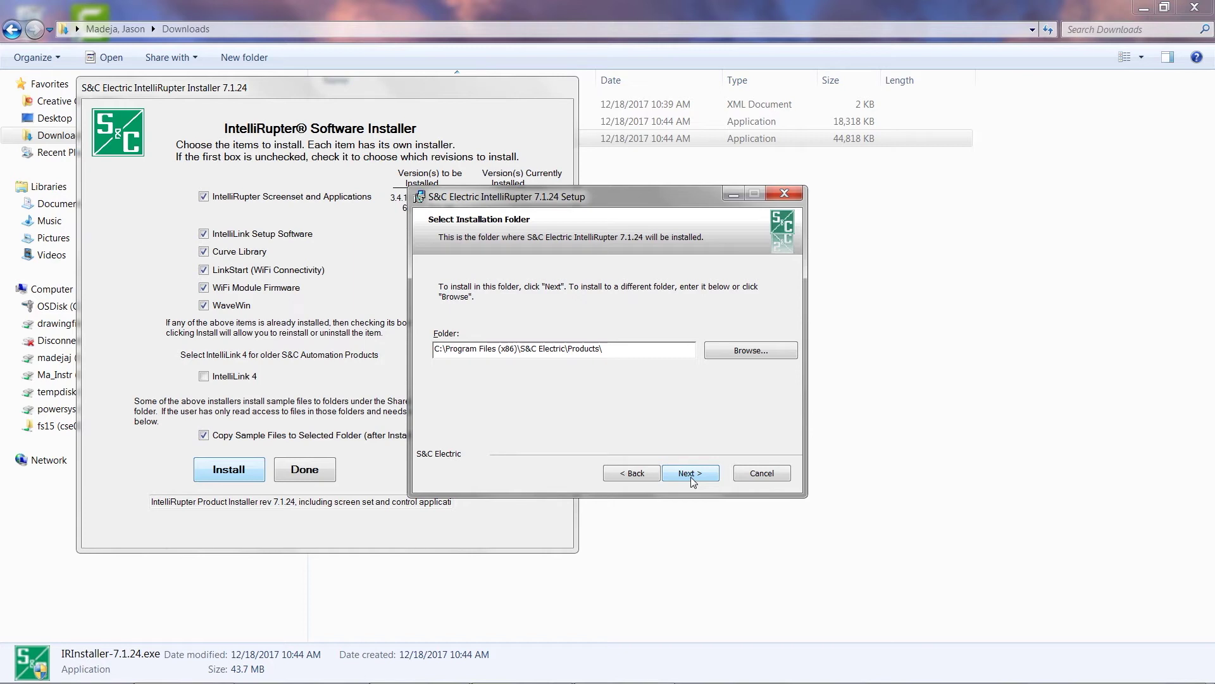
click(693, 476)
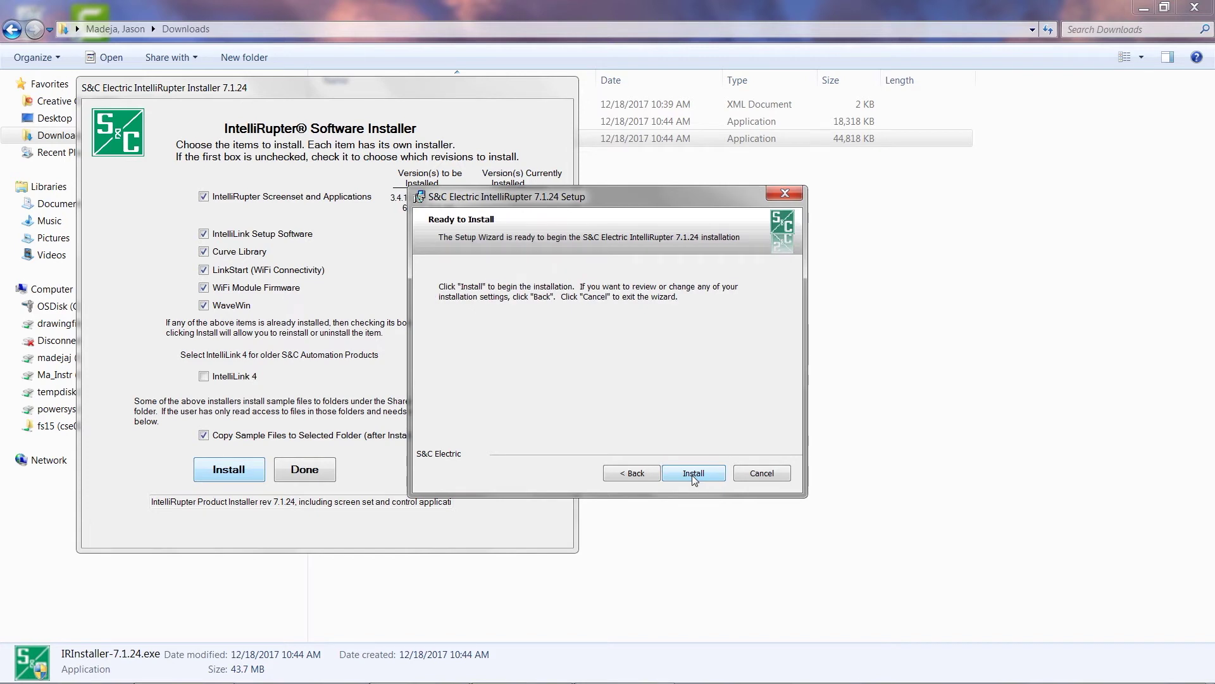
click(693, 475)
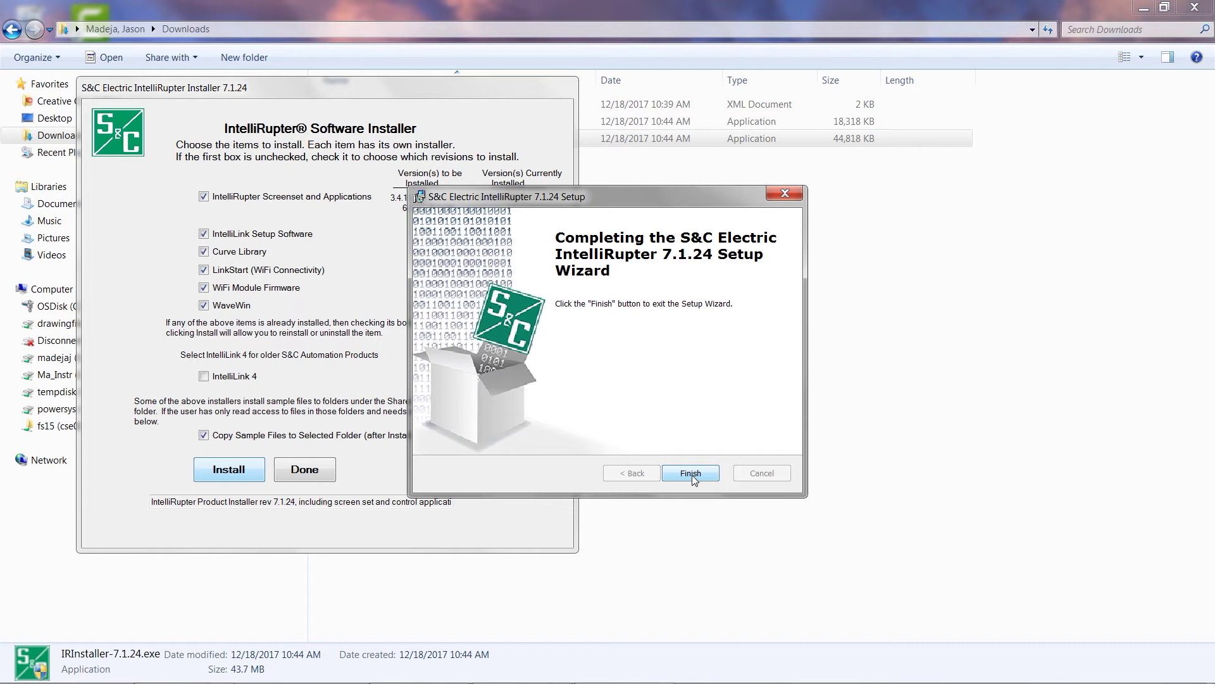
click(693, 474)
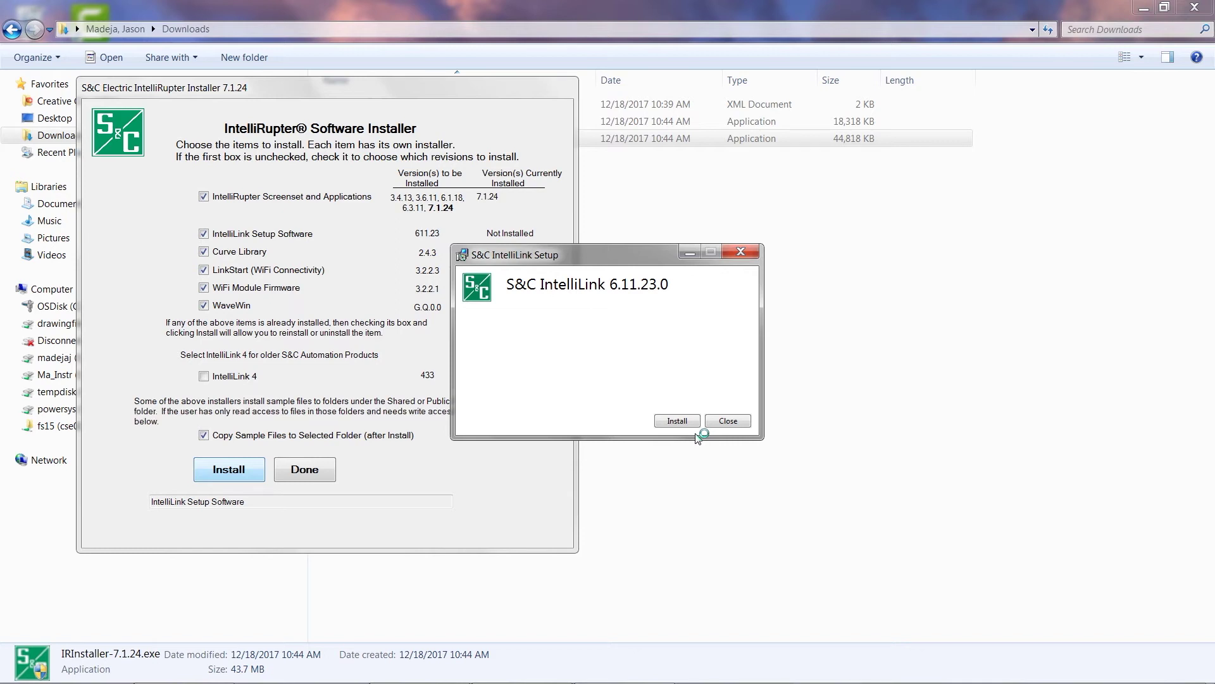
Start the IntelliLink setup and install IntelliLINK into the default S&C Electric folder
click(681, 422)
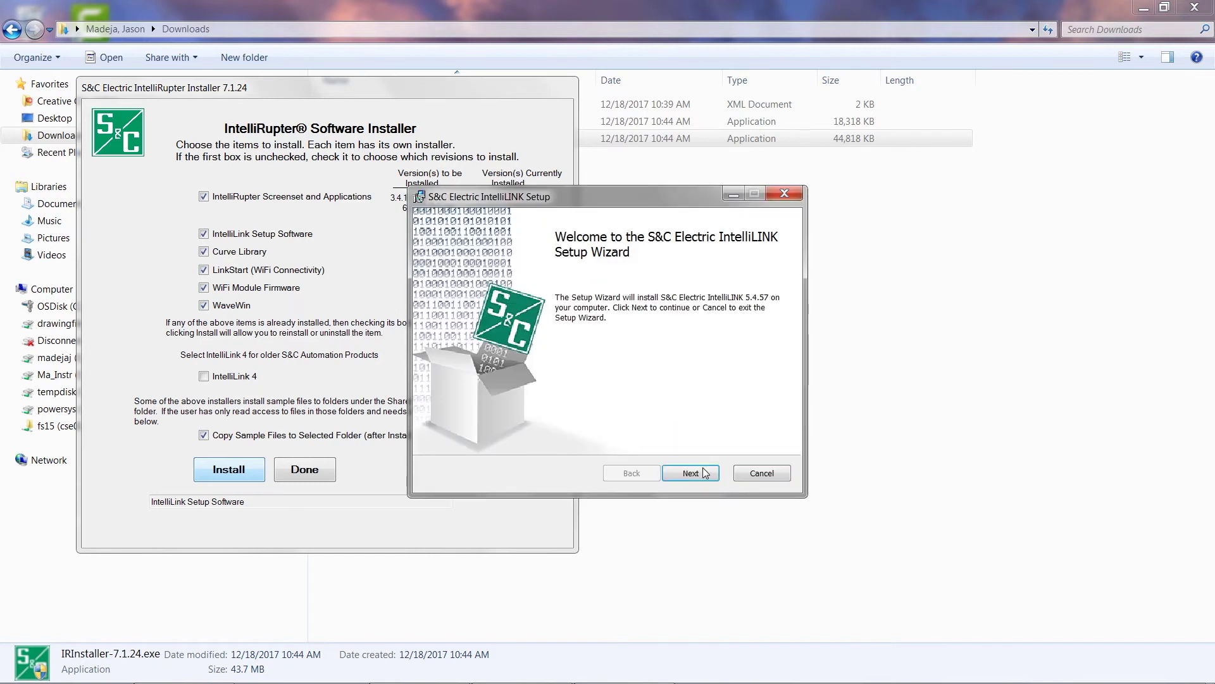
click(706, 474)
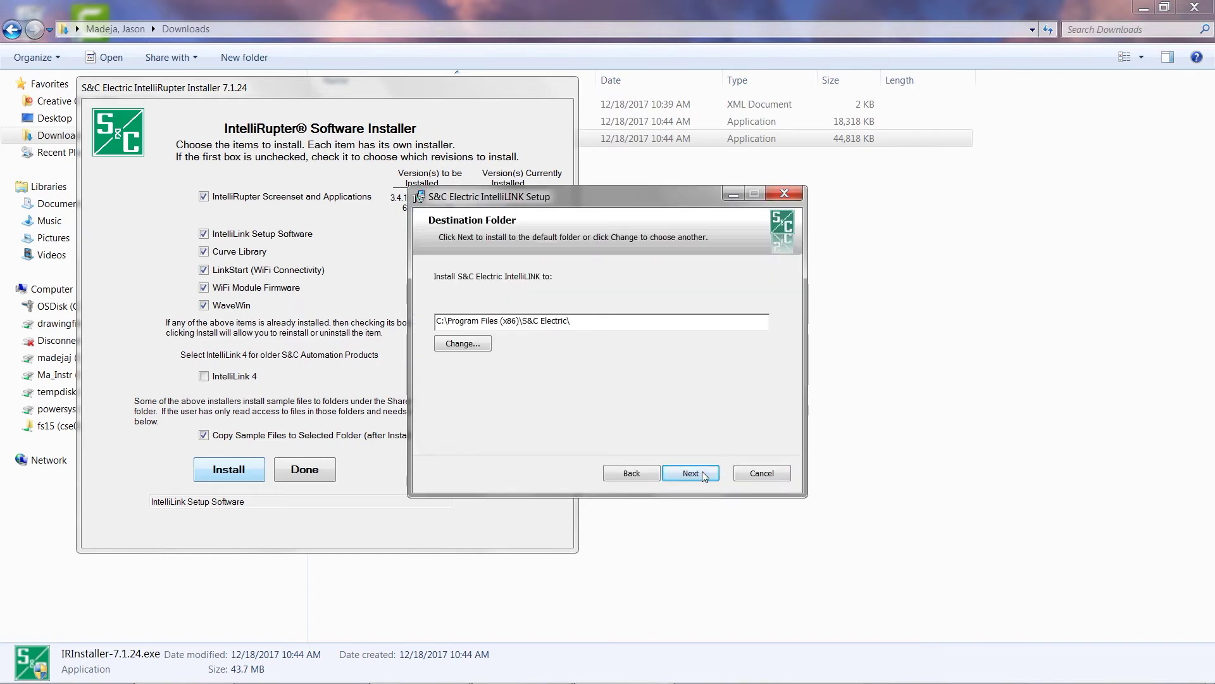
click(706, 474)
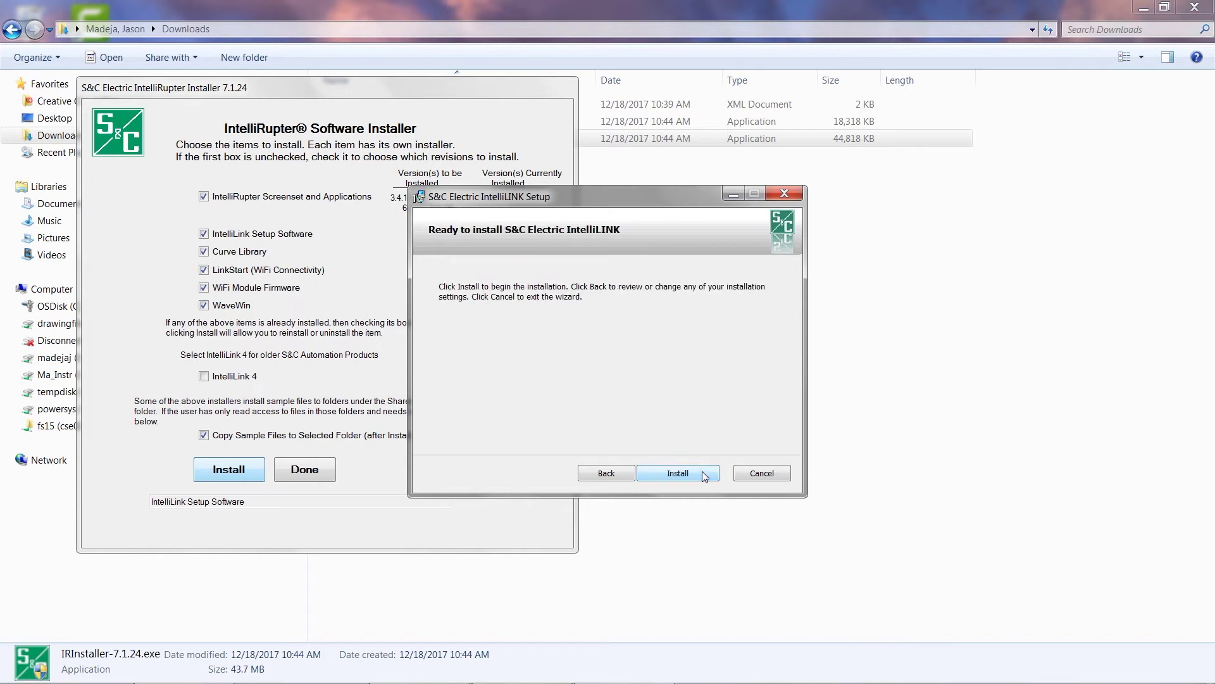
click(705, 476)
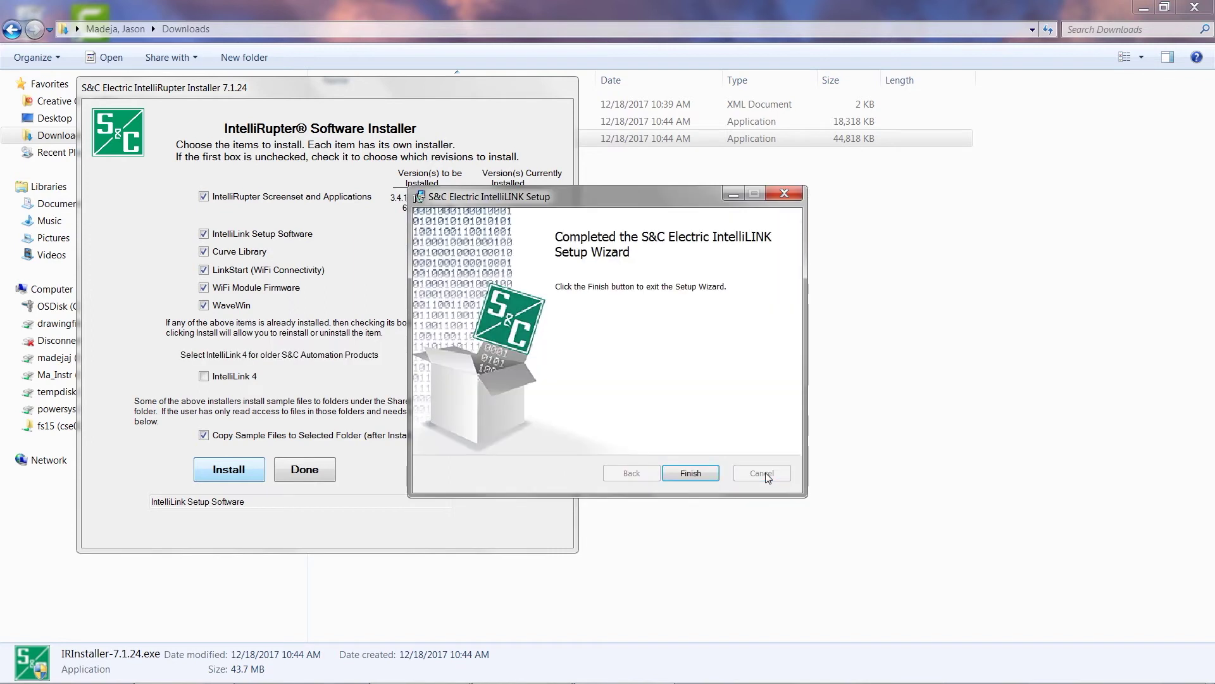
click(691, 473)
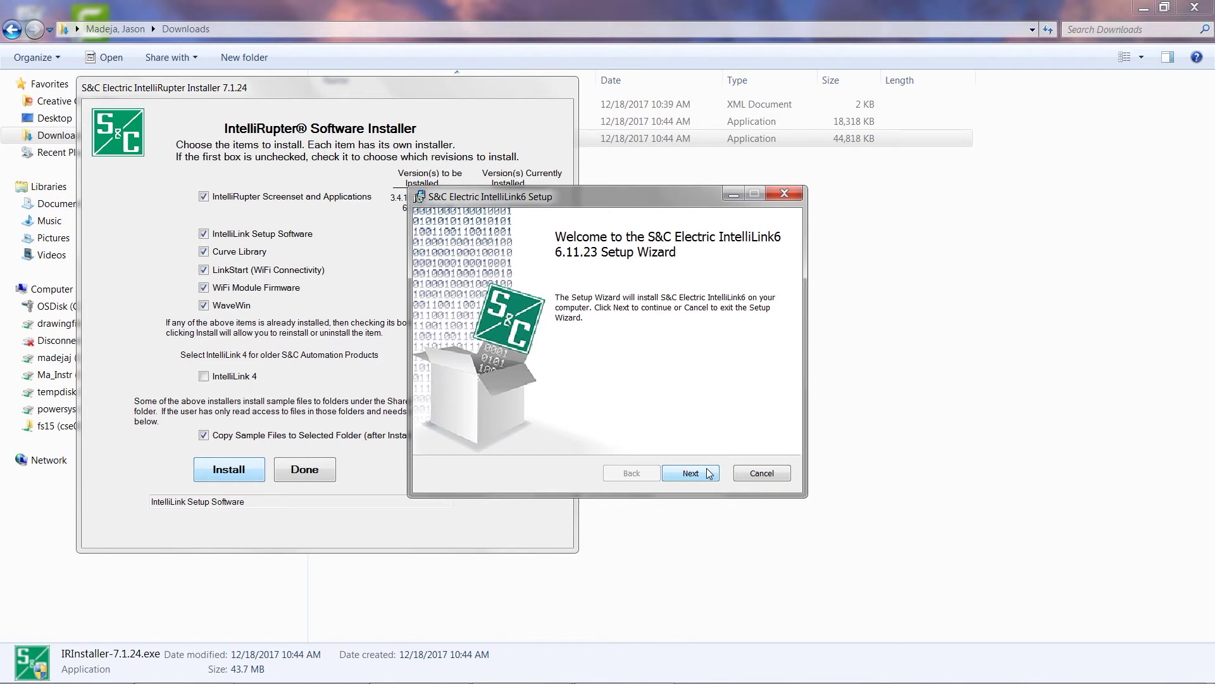
Install IntelliLink6 in English to its default folder, past the PowerShell policy warning
click(691, 473)
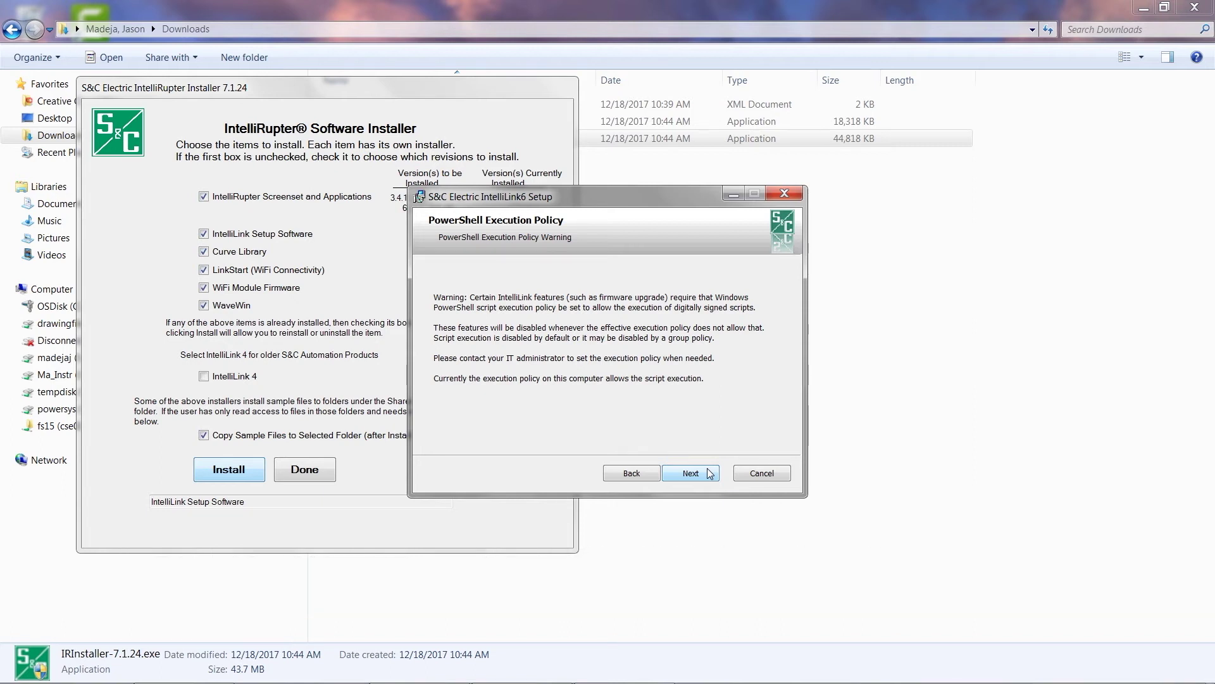
click(710, 473)
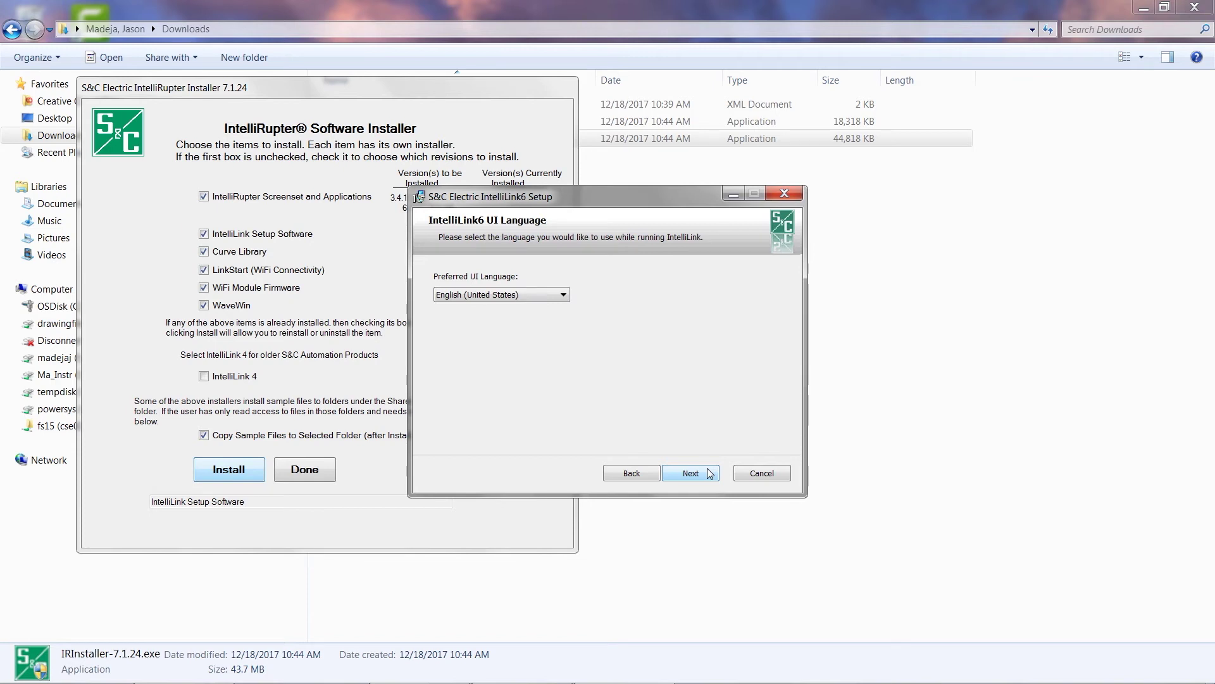
click(709, 473)
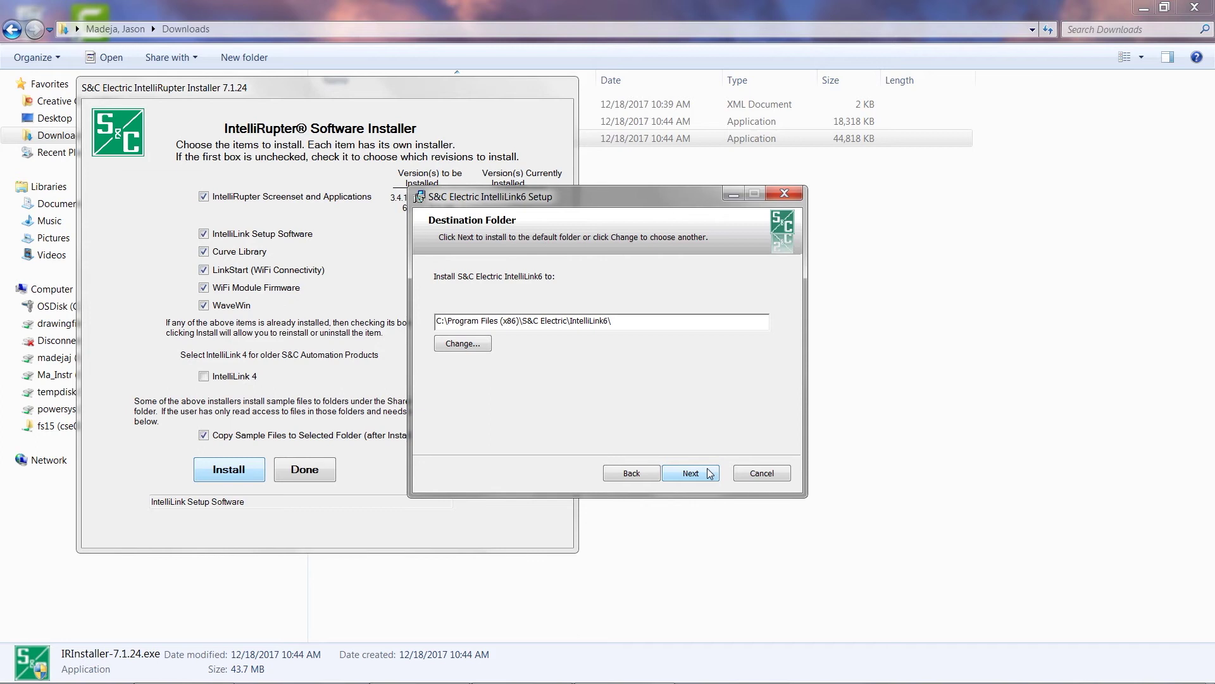
click(709, 473)
click(709, 473)
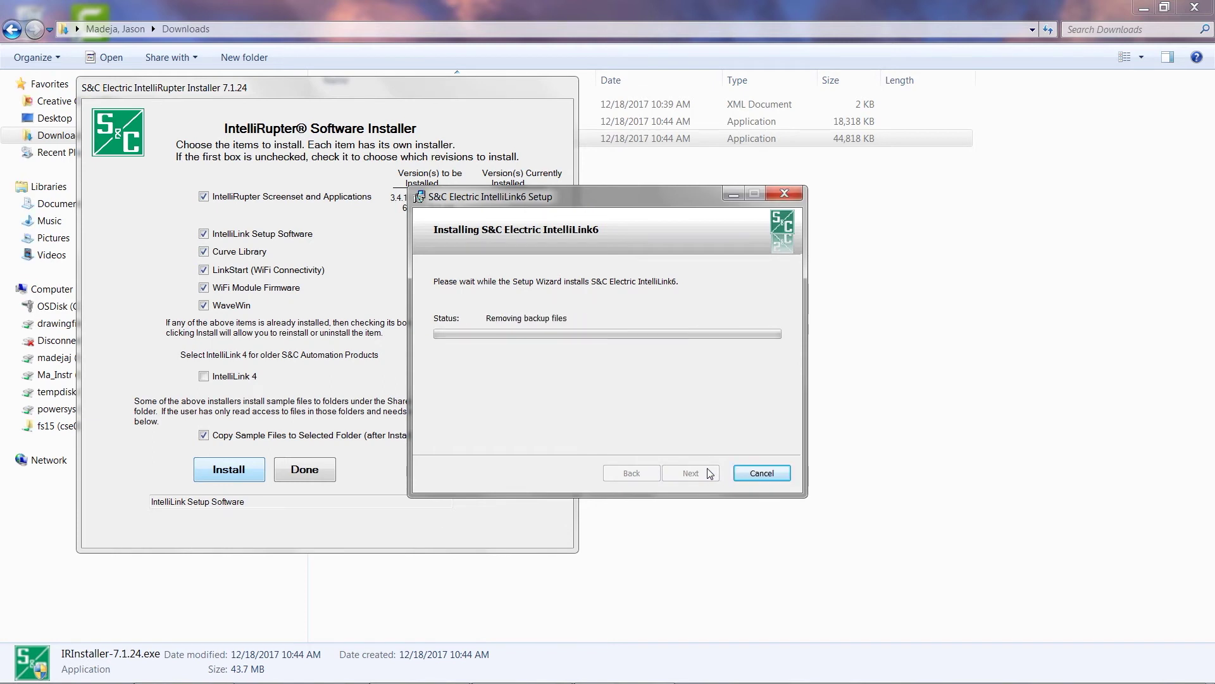
click(710, 474)
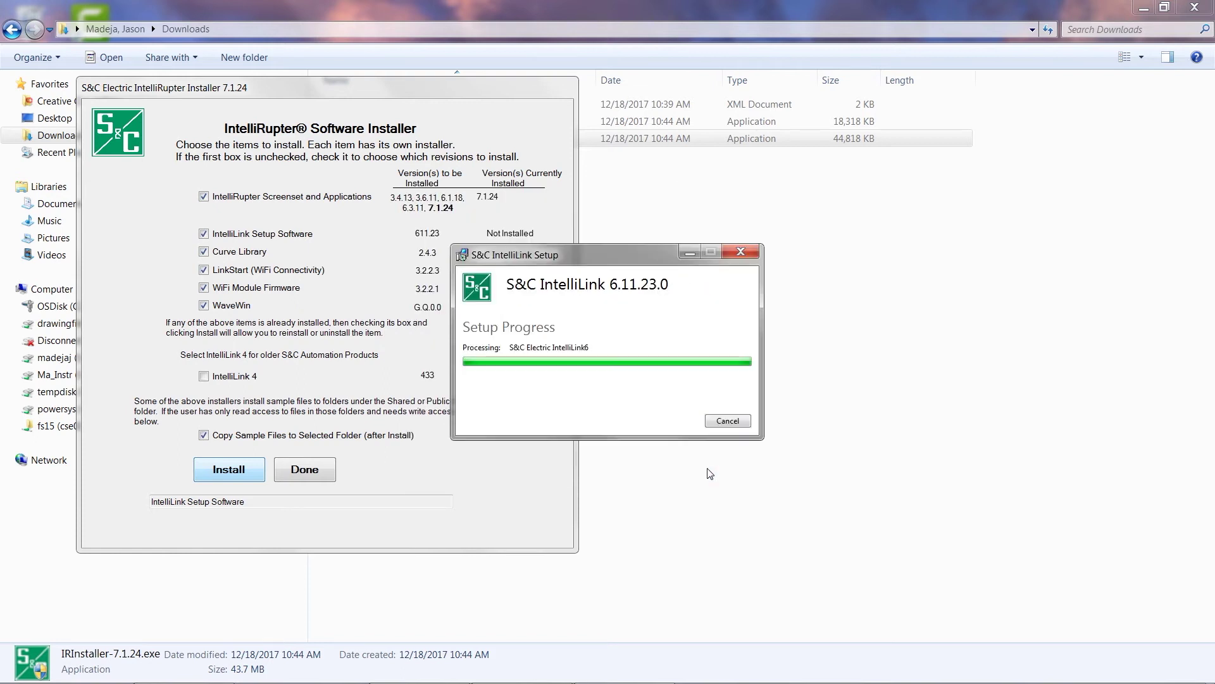
click(728, 421)
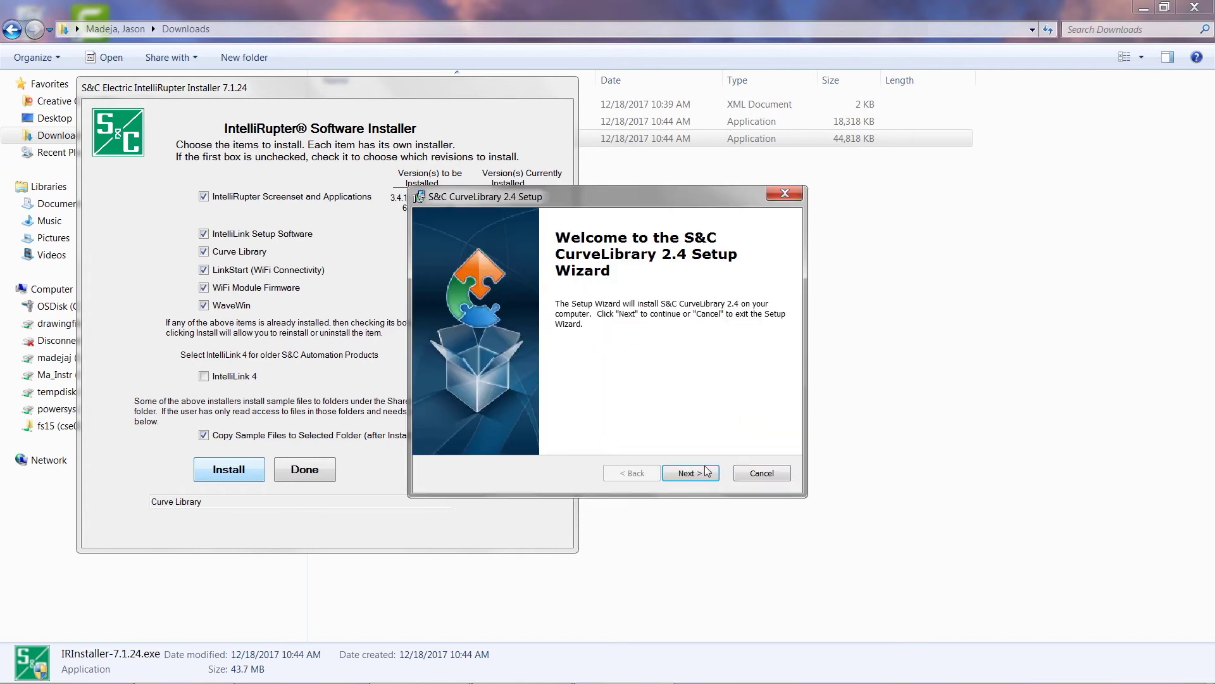
Install CurveLibrary 2.4 and finish its setup wizard
click(704, 476)
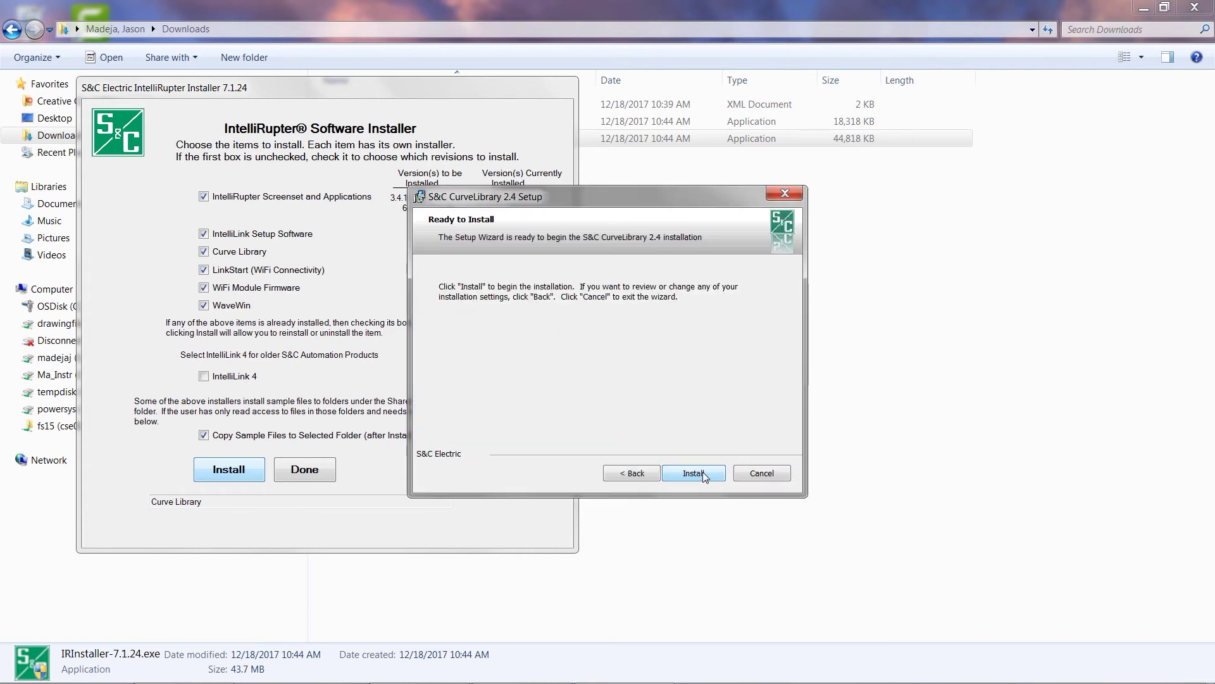
click(703, 472)
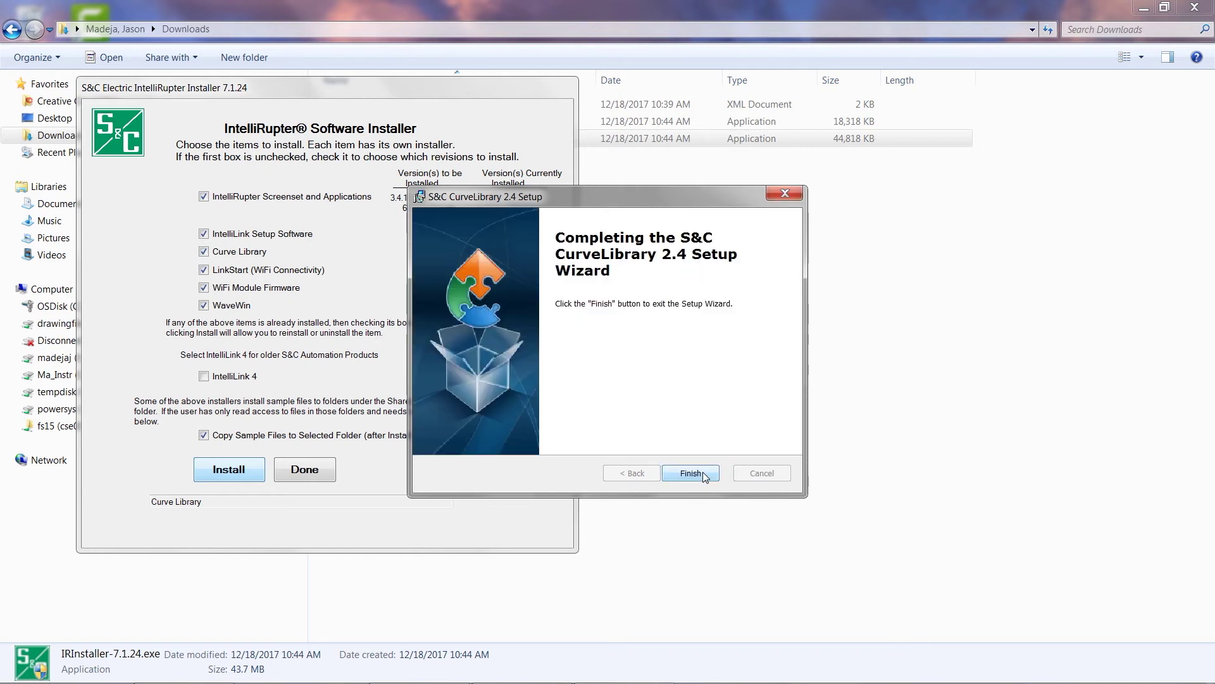
click(704, 474)
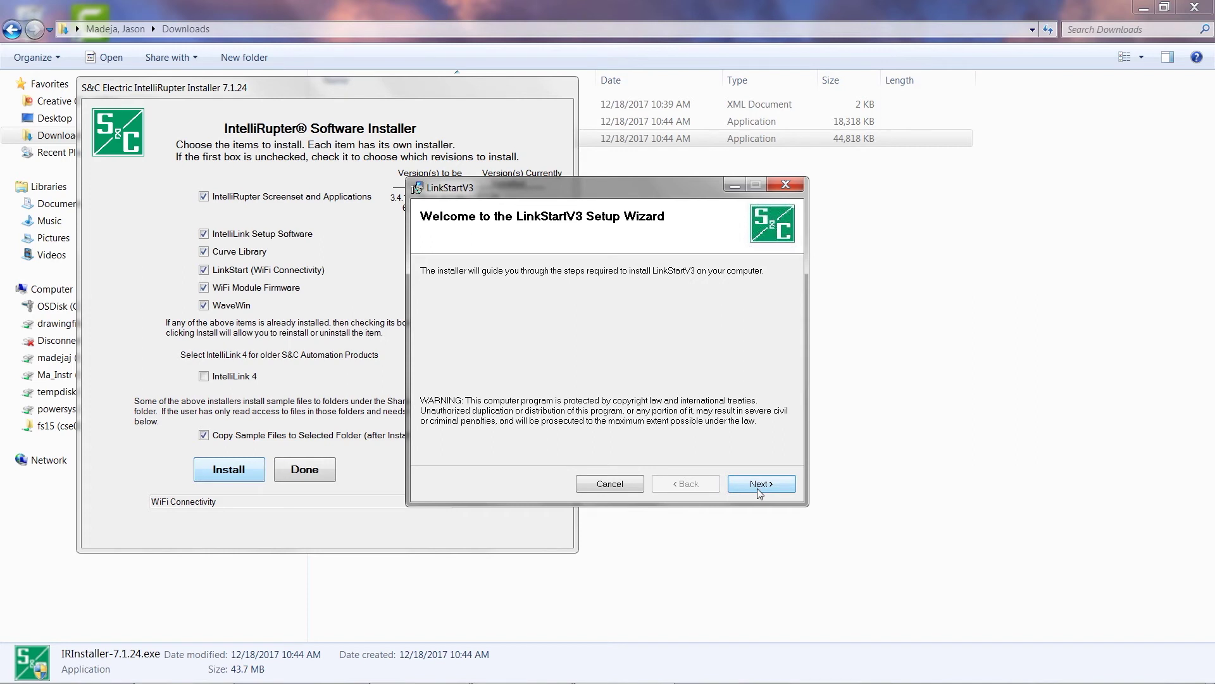
Install LinkStartV3 into its default folder through to Installation Complete
click(759, 488)
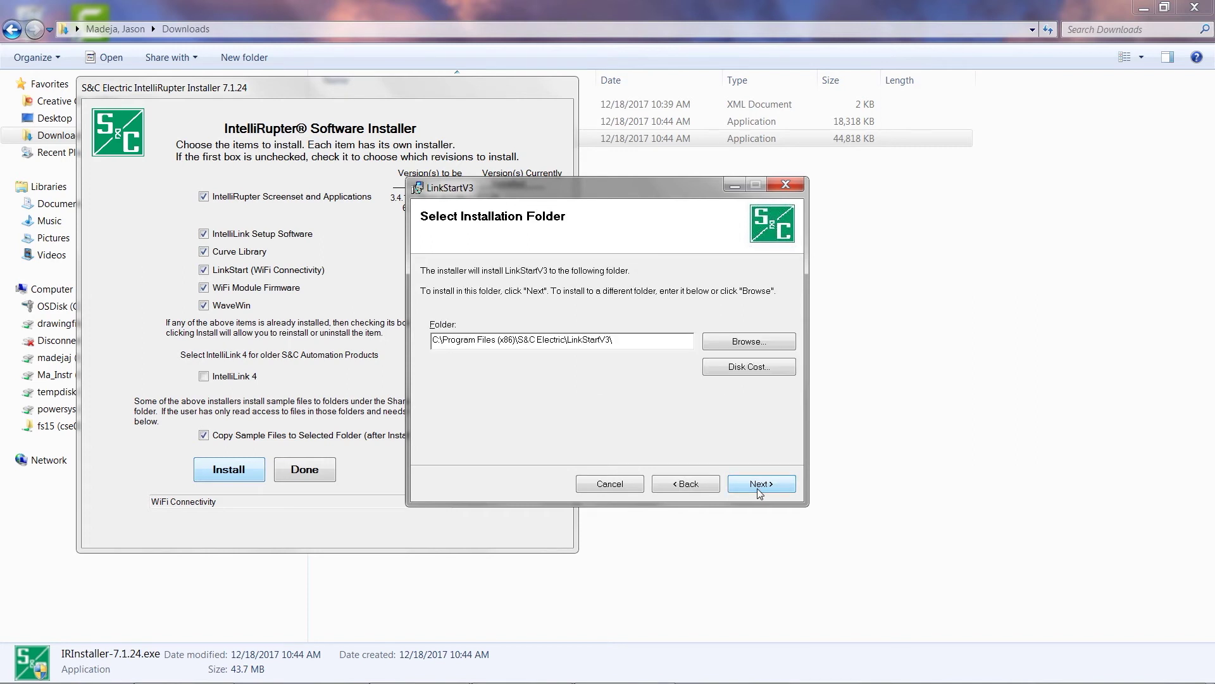
click(761, 488)
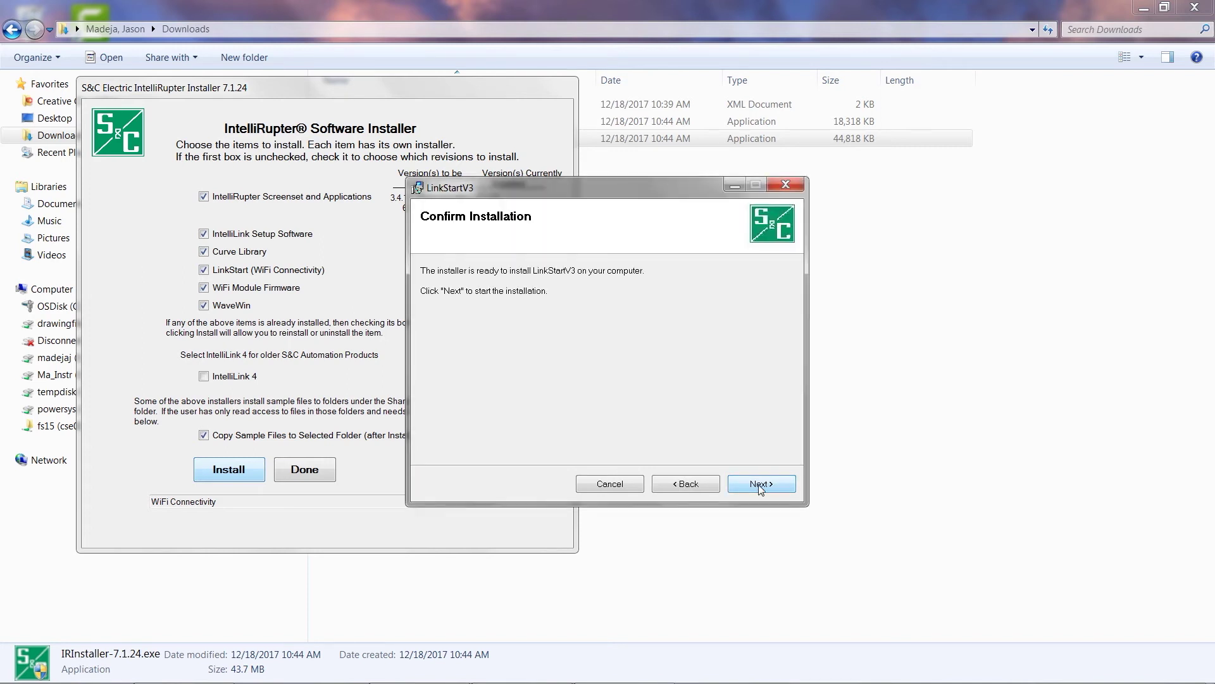
click(760, 486)
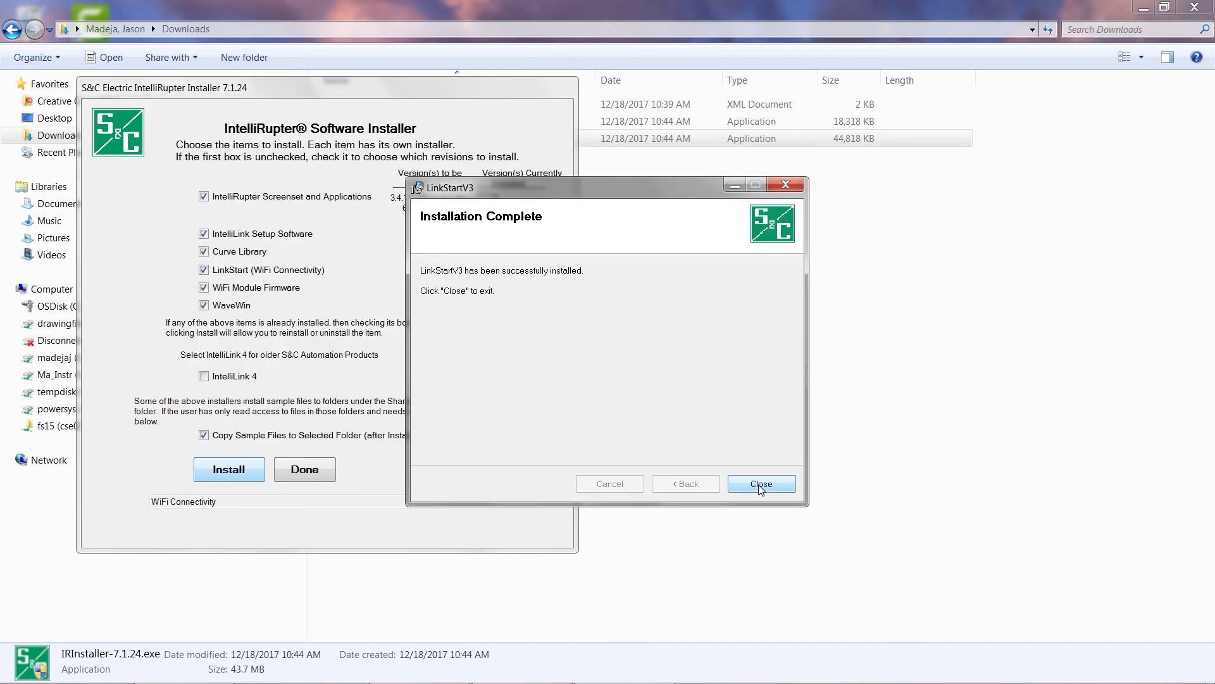
click(760, 485)
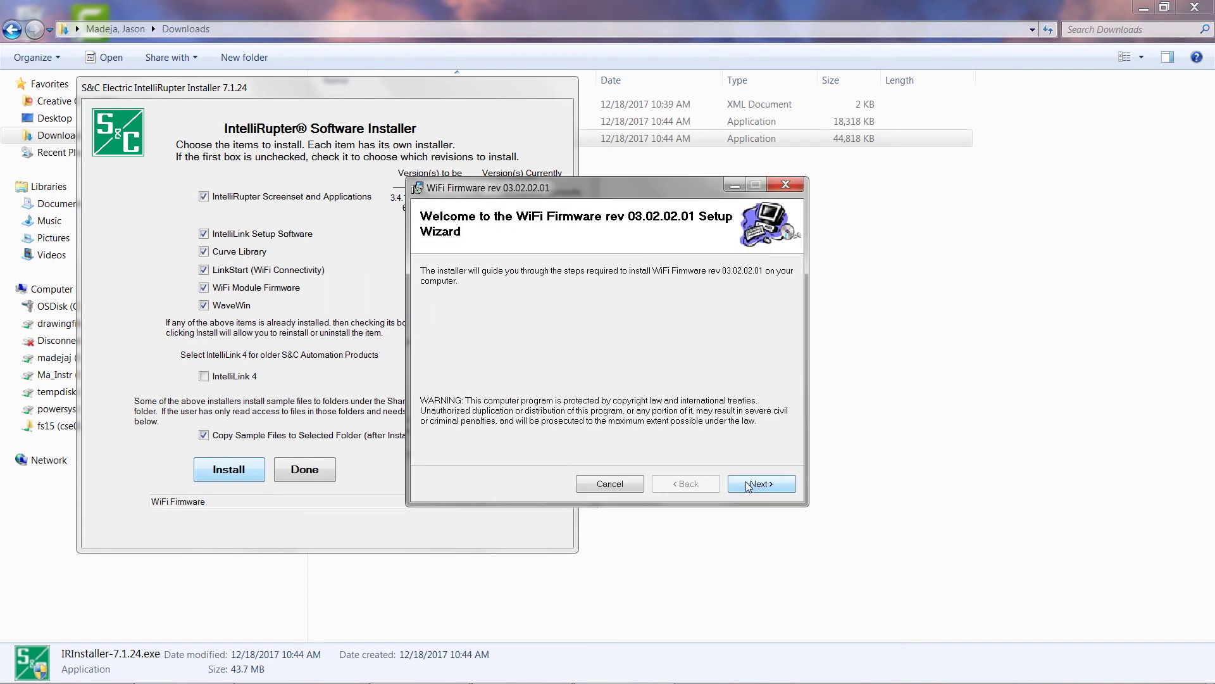
Install WiFi Firmware rev 03.02.02.01 and close its completed wizard
click(749, 486)
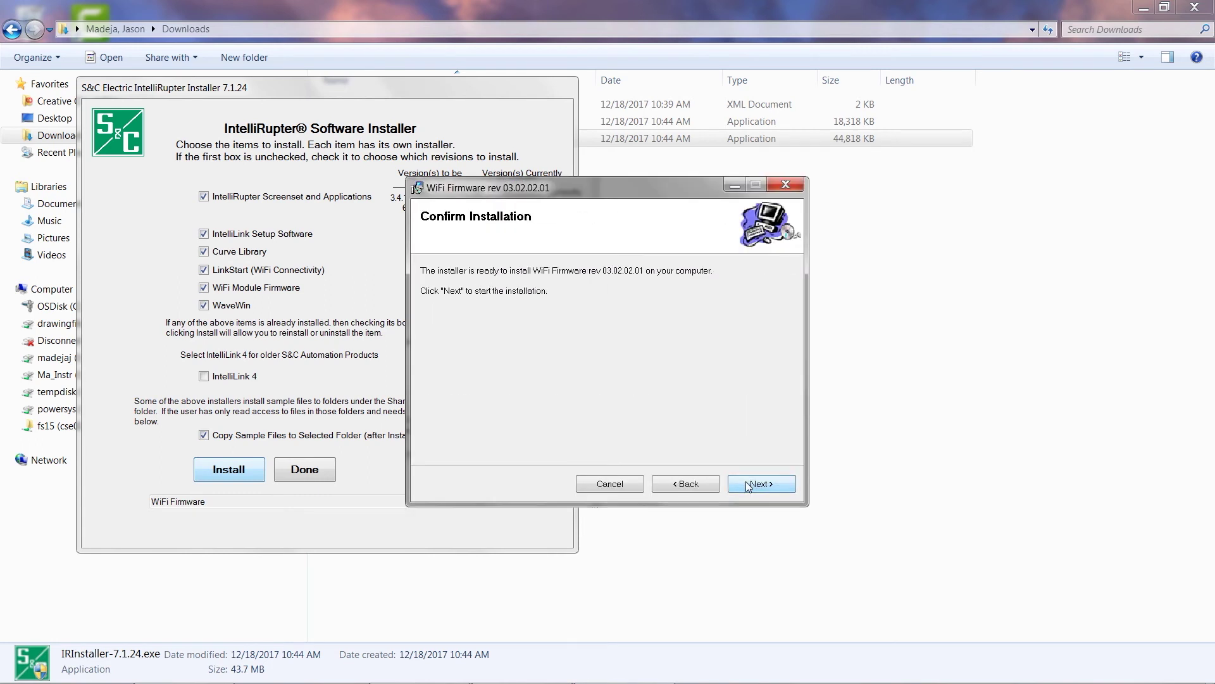
click(748, 485)
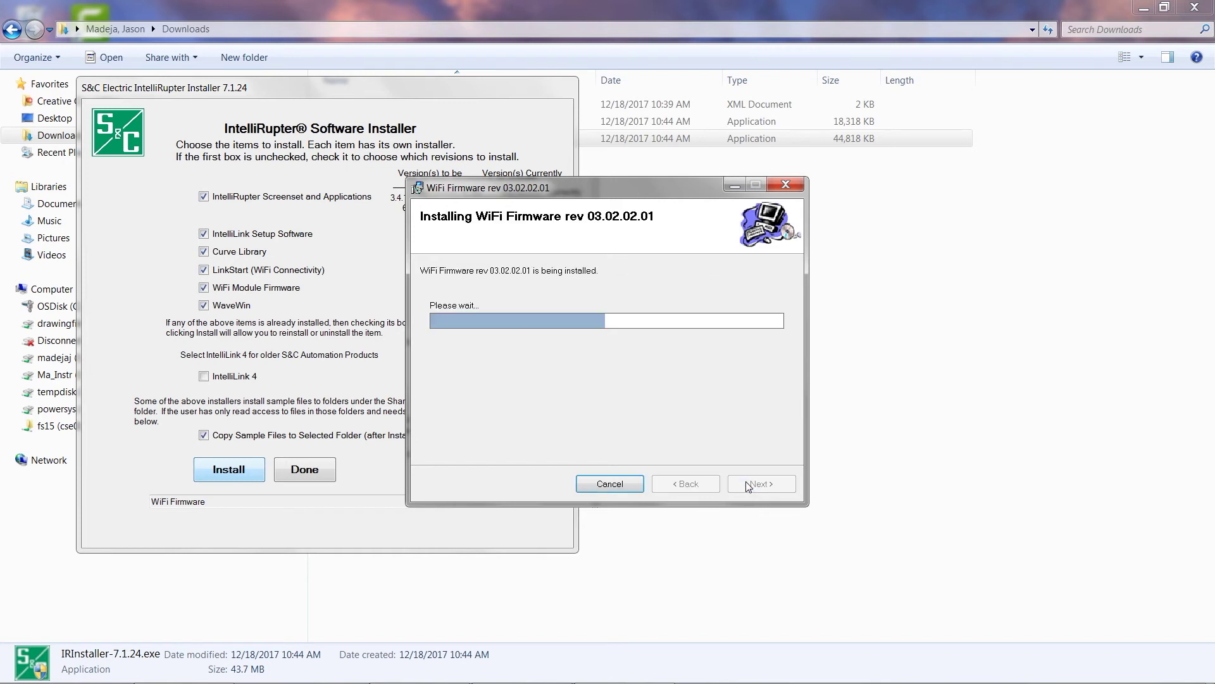
click(749, 485)
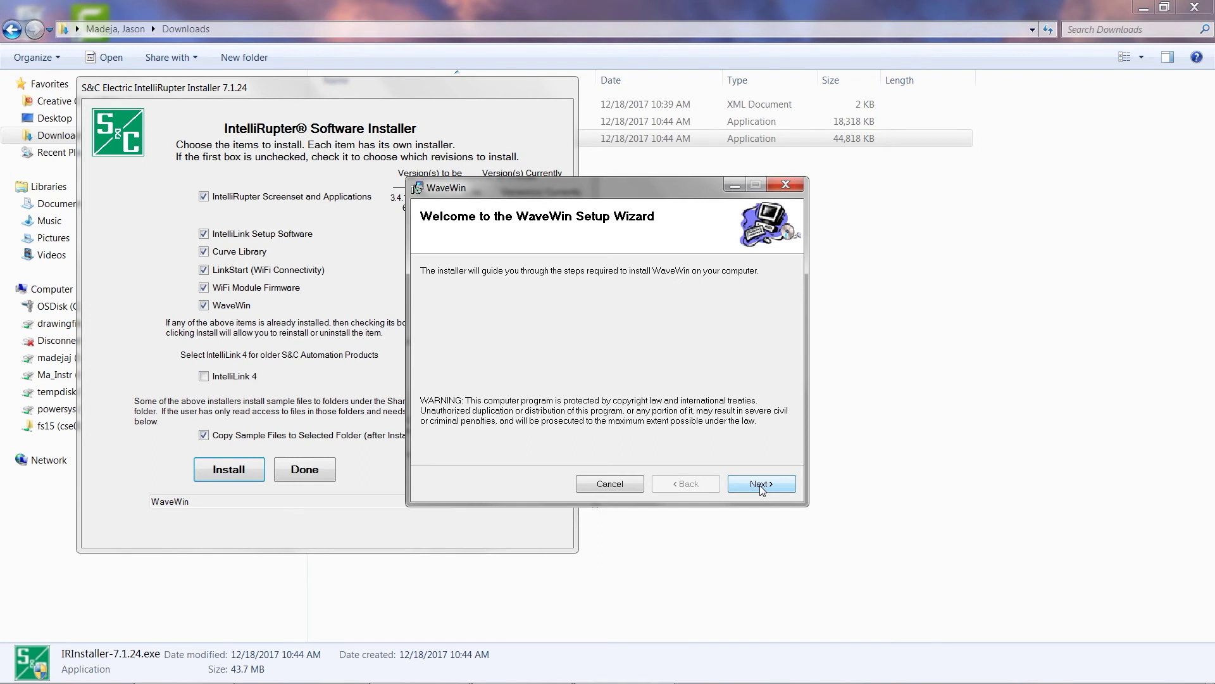
Install WaveWin to its default folder, then close the IntelliRupter installer with Done
click(761, 485)
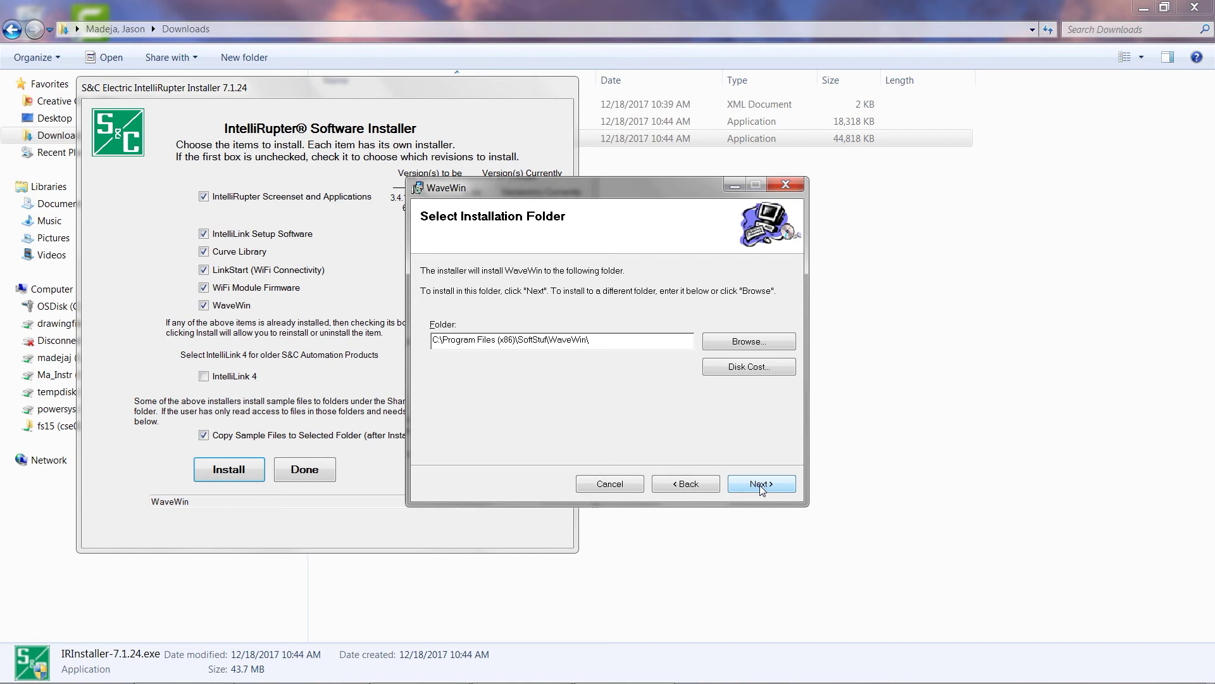
click(761, 484)
click(762, 485)
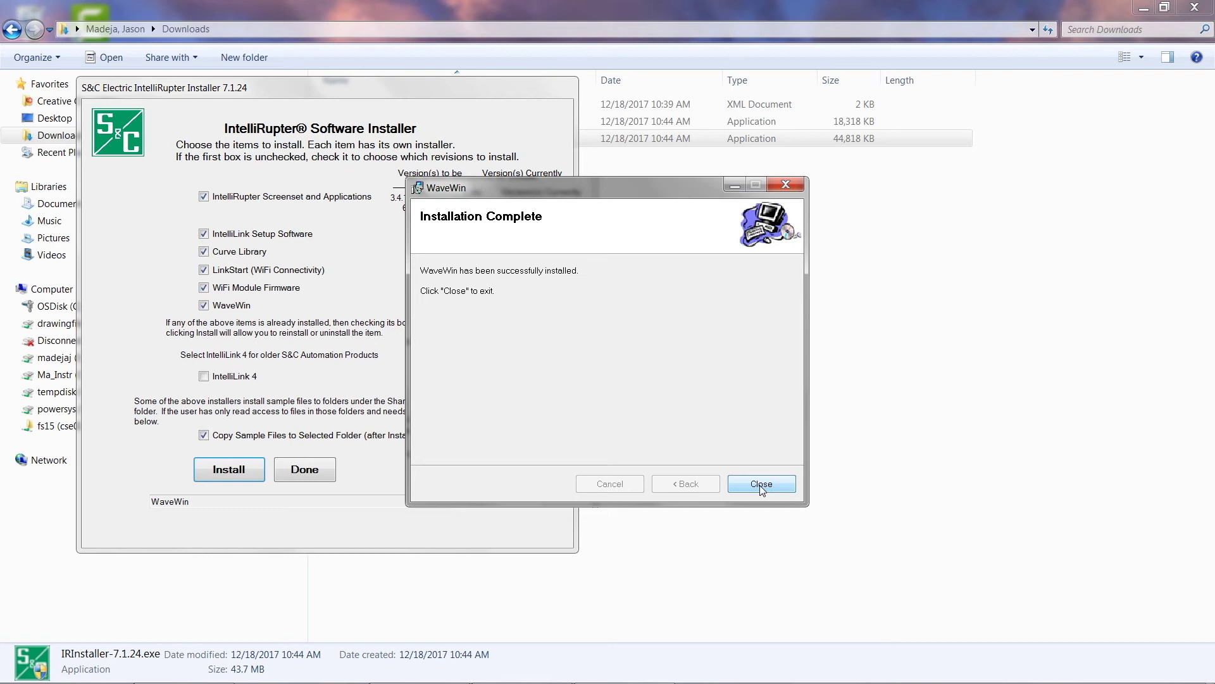
click(762, 485)
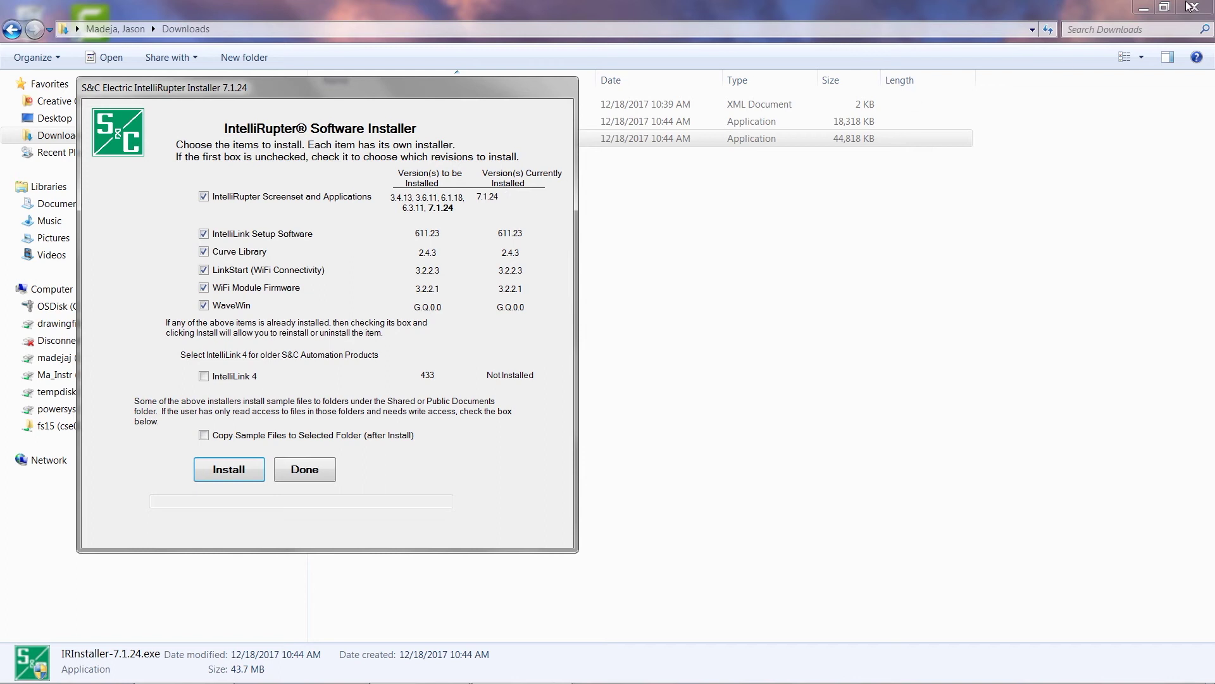
click(301, 471)
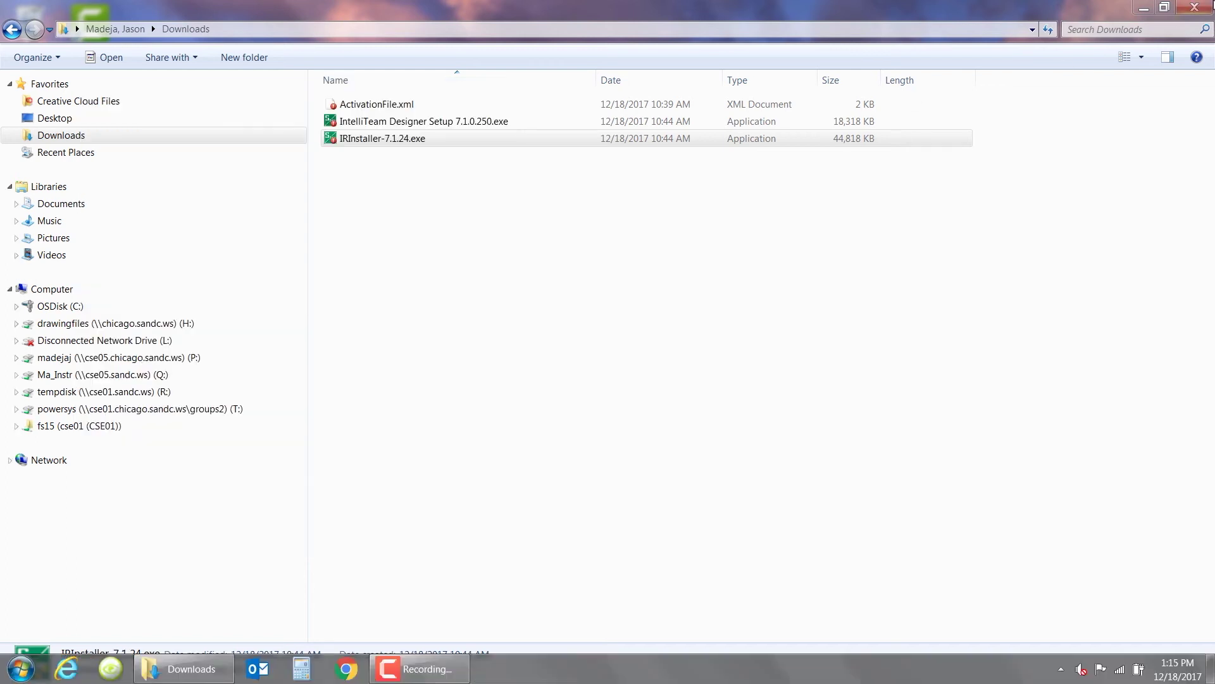
Check All Programs for the new S&C Electric entries and WaveWin under Softstuf, then open Control Panel
click(1195, 8)
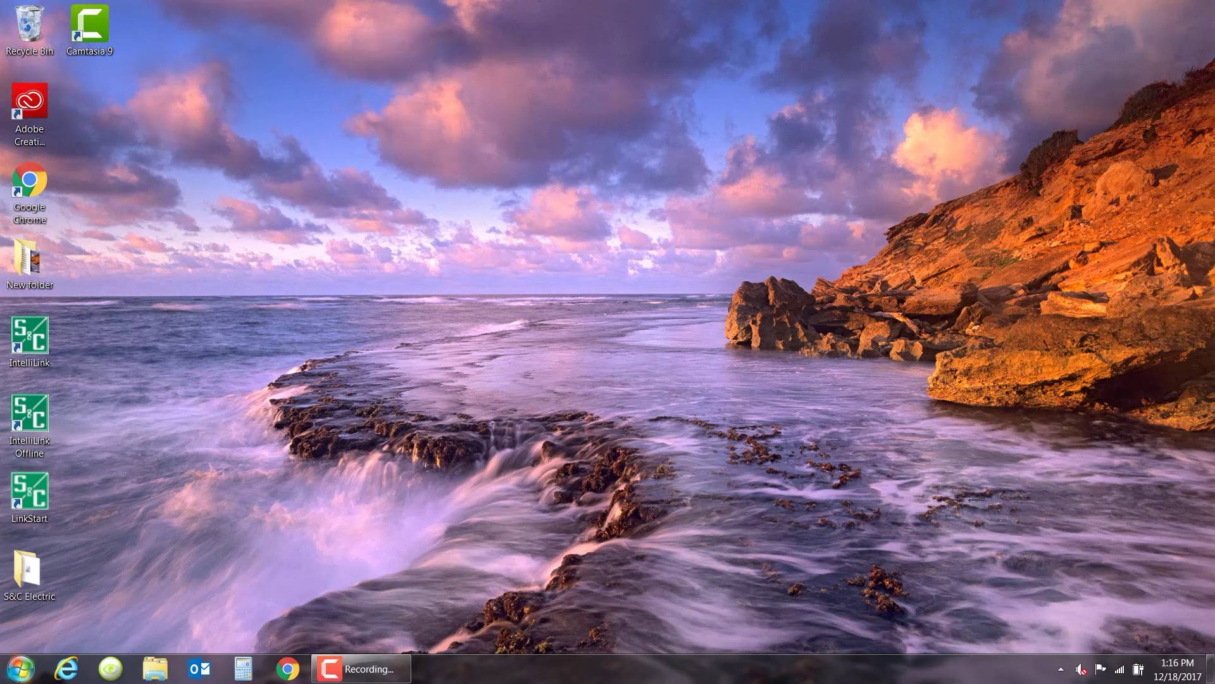
click(24, 678)
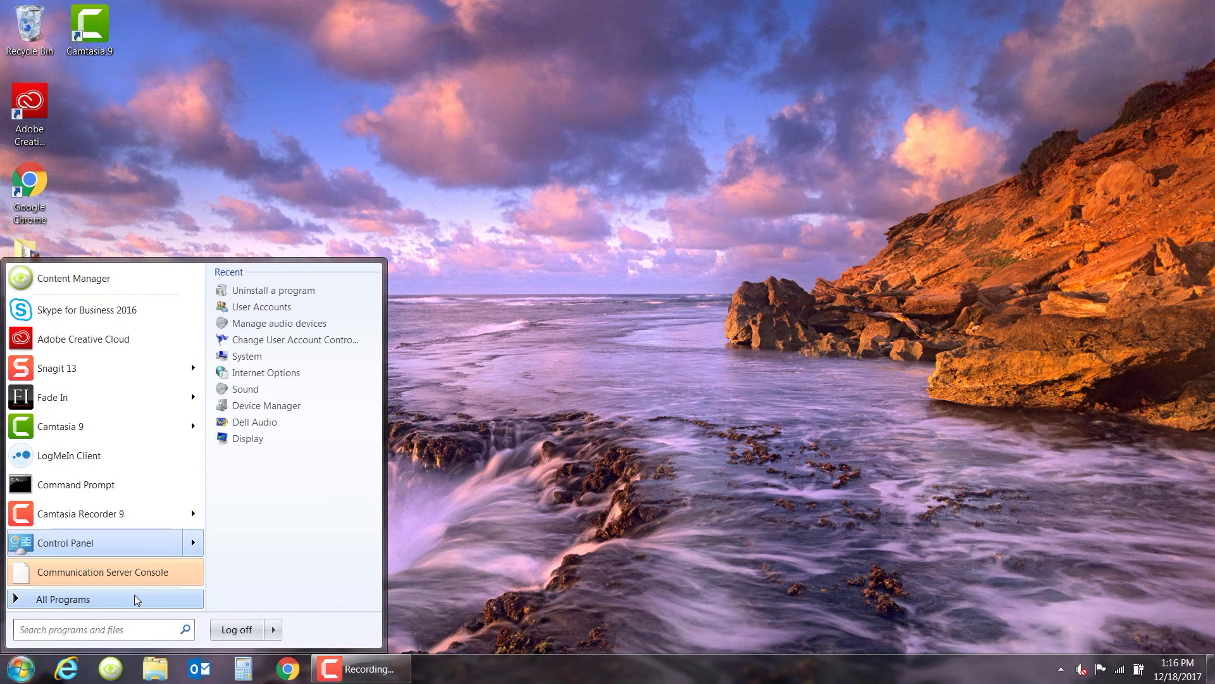
click(134, 599)
scroll(139, 534, down, 7)
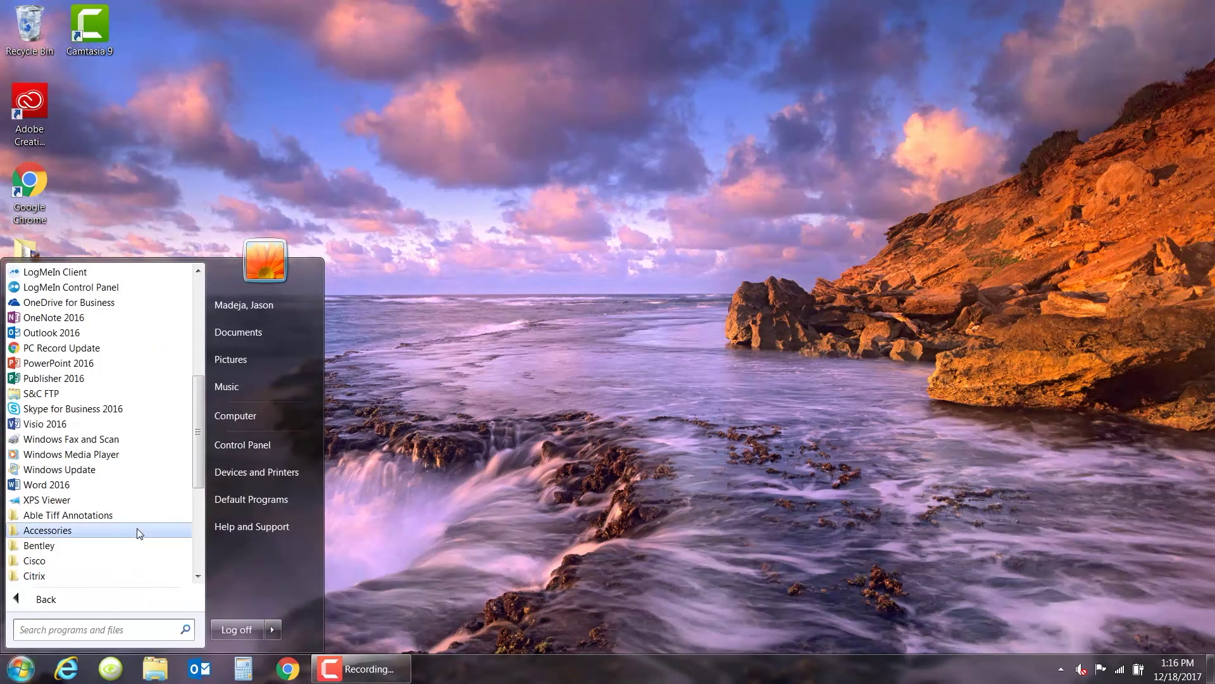
scroll(138, 532, down, 5)
click(97, 497)
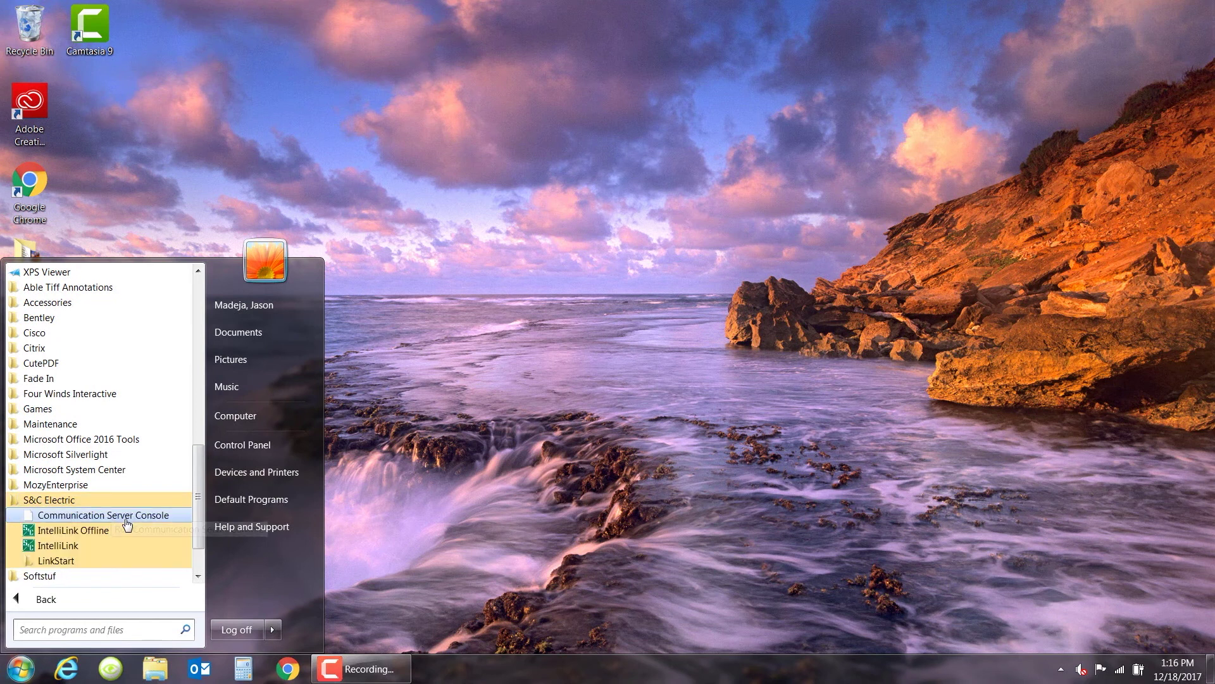
scroll(127, 523, down, 3)
click(94, 514)
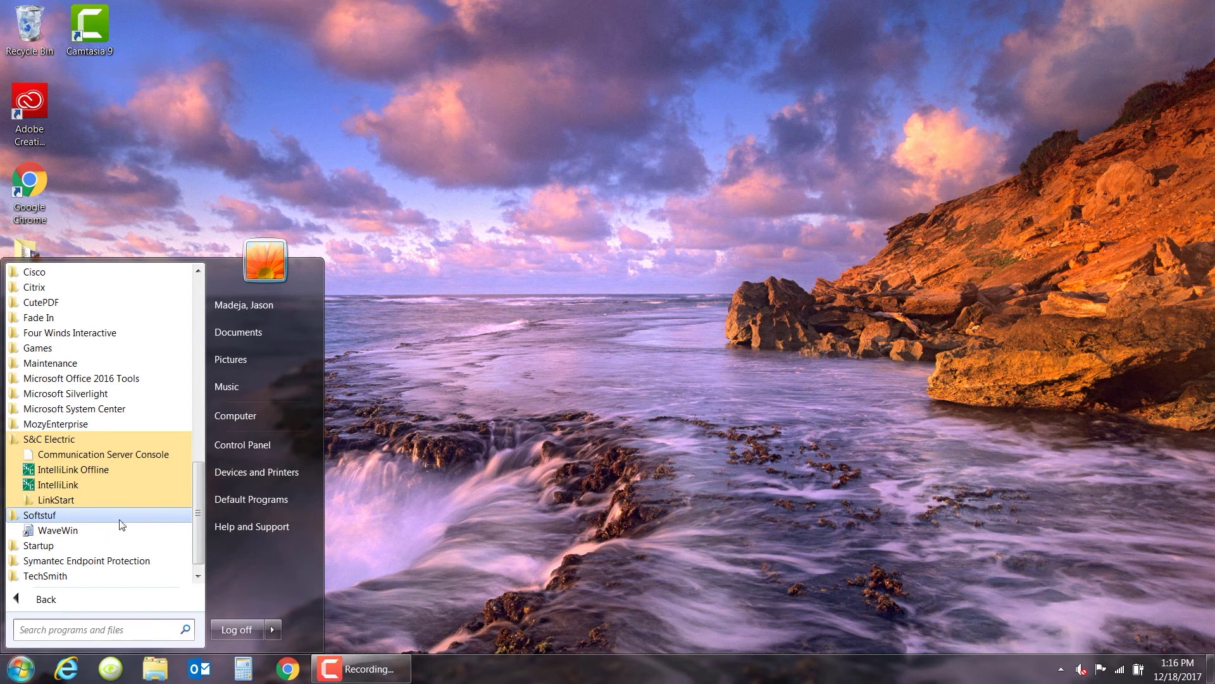
click(245, 442)
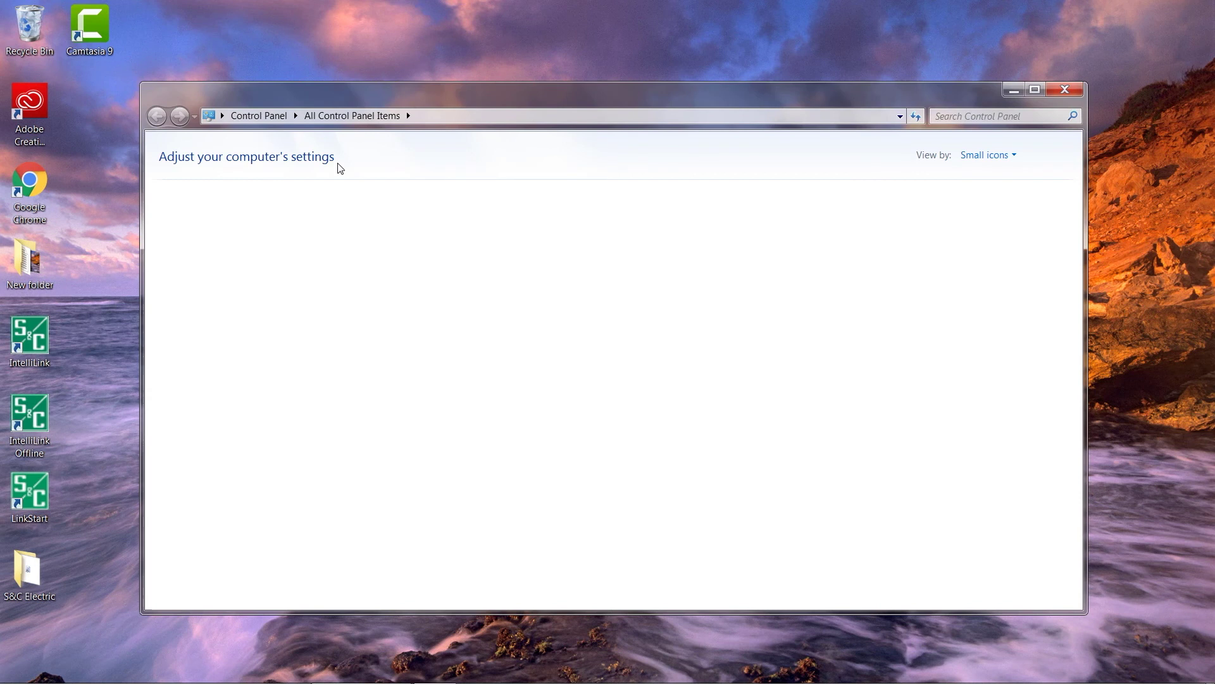
Confirm S&C Electric IntelliRupter 7.1.24 appears in Programs and Features, then close the window
click(260, 116)
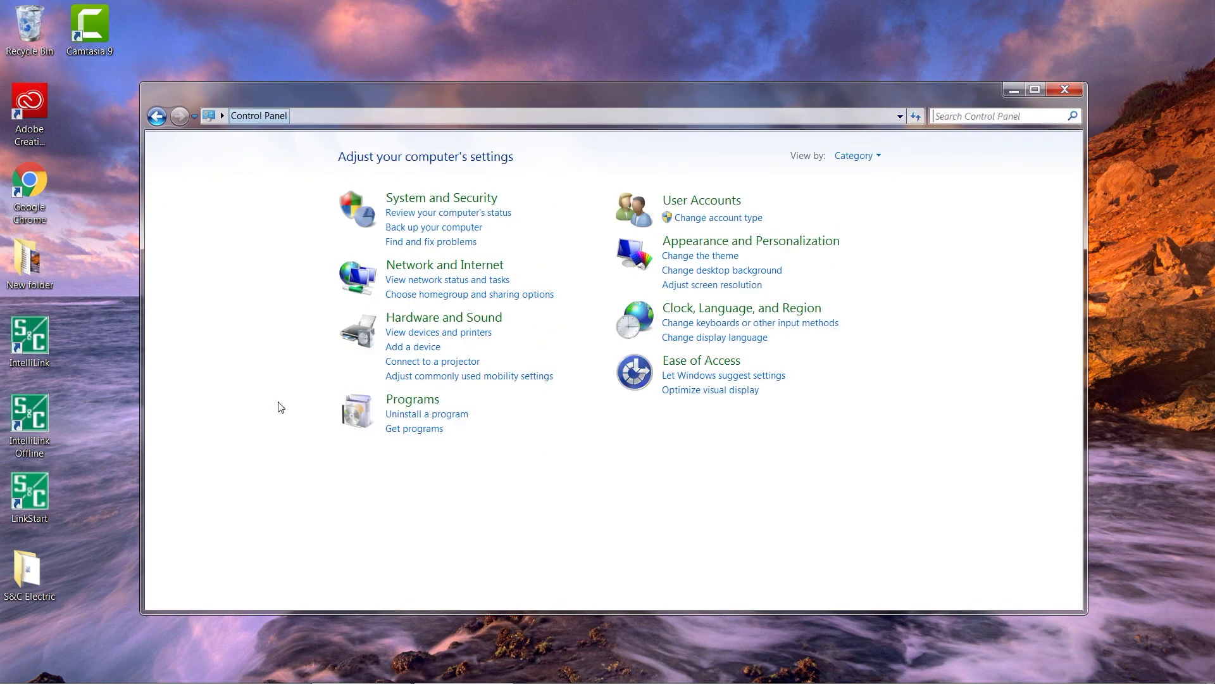
click(425, 415)
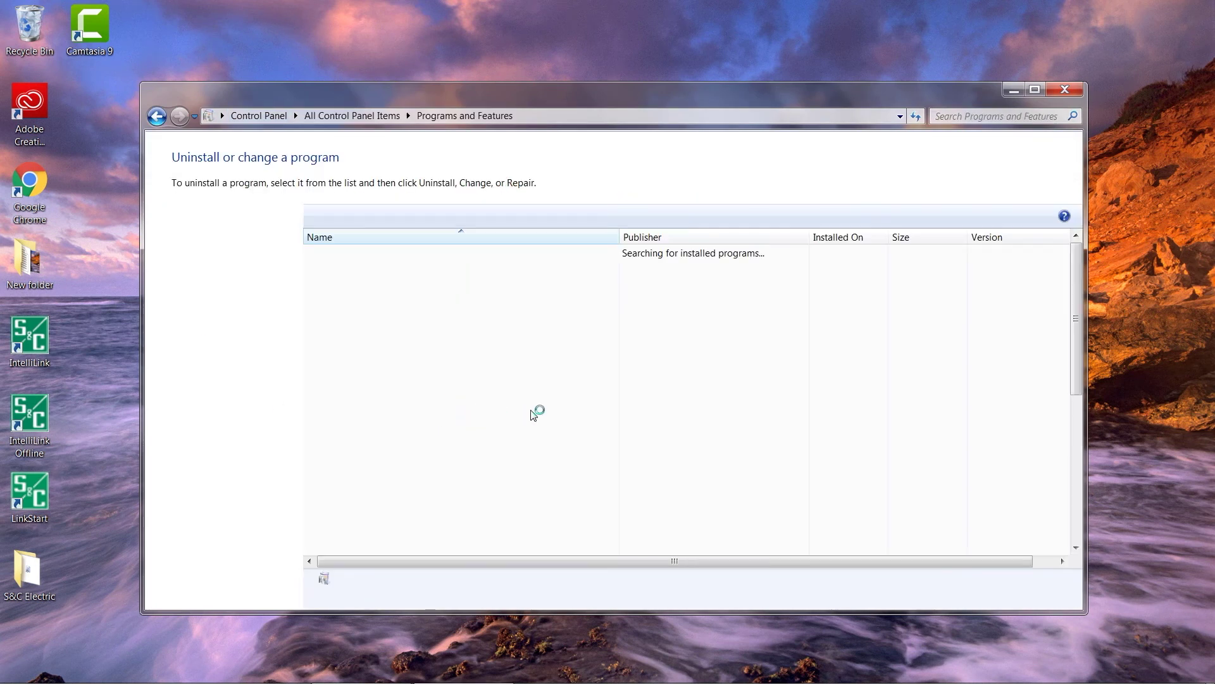
scroll(534, 417, down, 15)
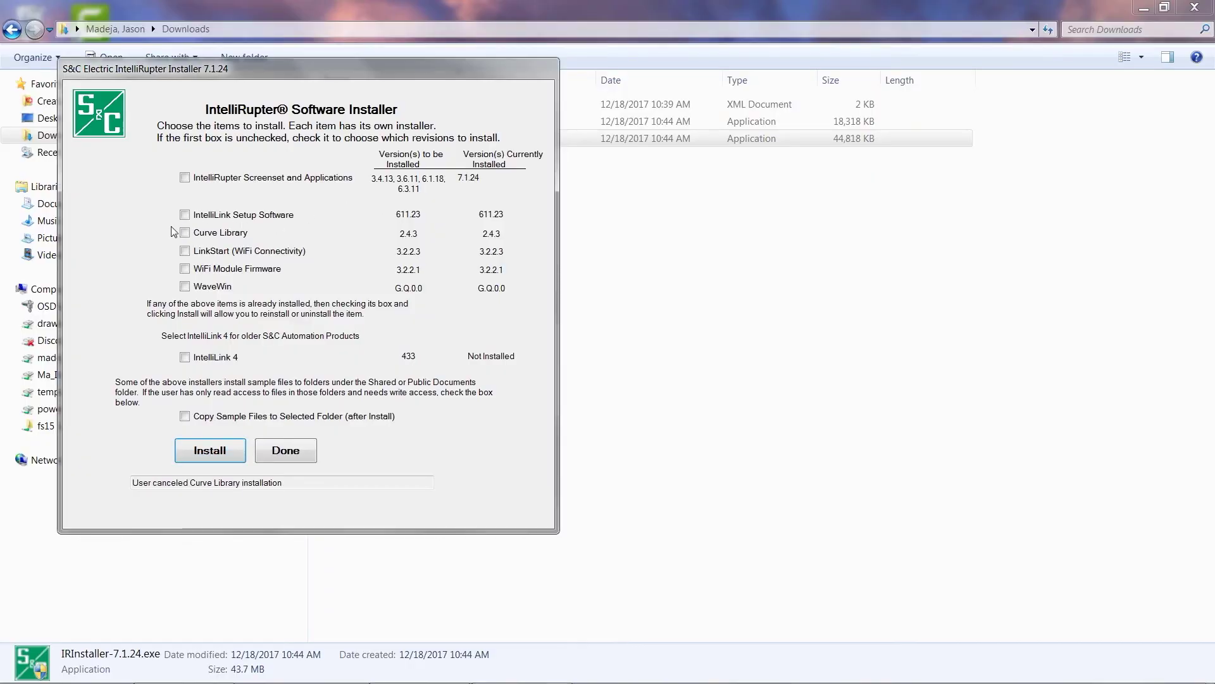
click(184, 214)
Start an IntelliLink Setup Software reinstall, cancel it, and exit the IntelliRupter installer
click(217, 450)
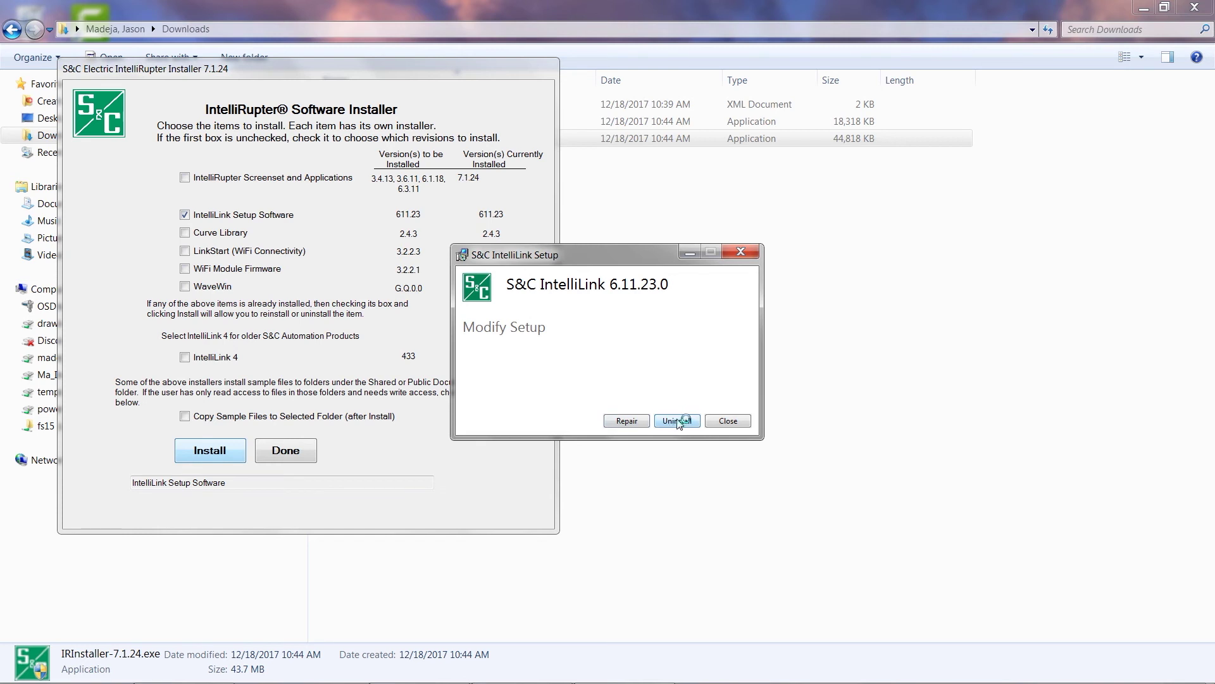
click(728, 421)
click(612, 403)
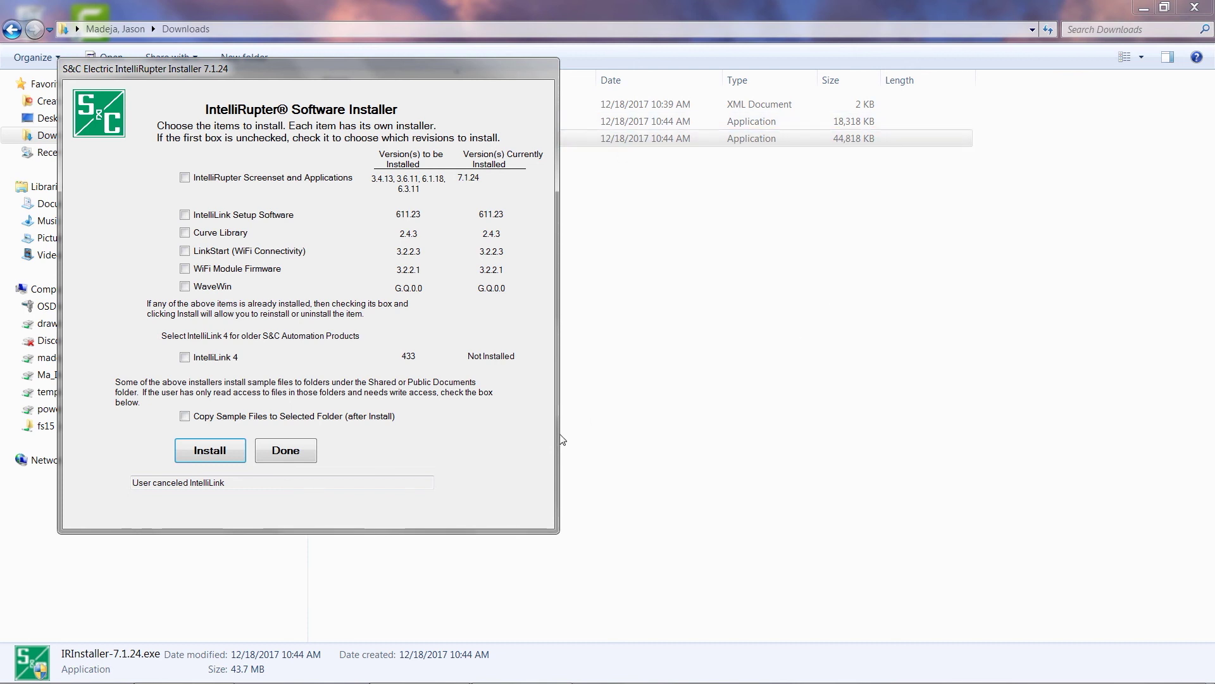
click(285, 451)
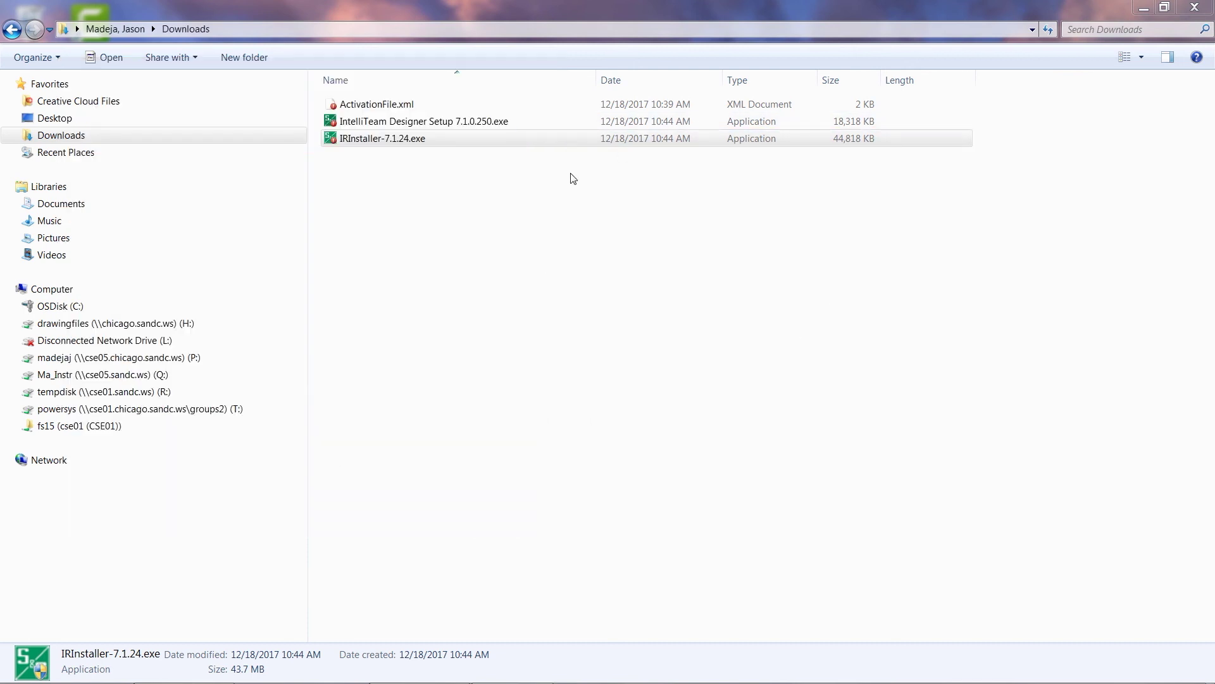
Run IntelliTeam Designer Setup 7.1.0.250.exe from Downloads, allowing the security warning and install prompt
click(400, 125)
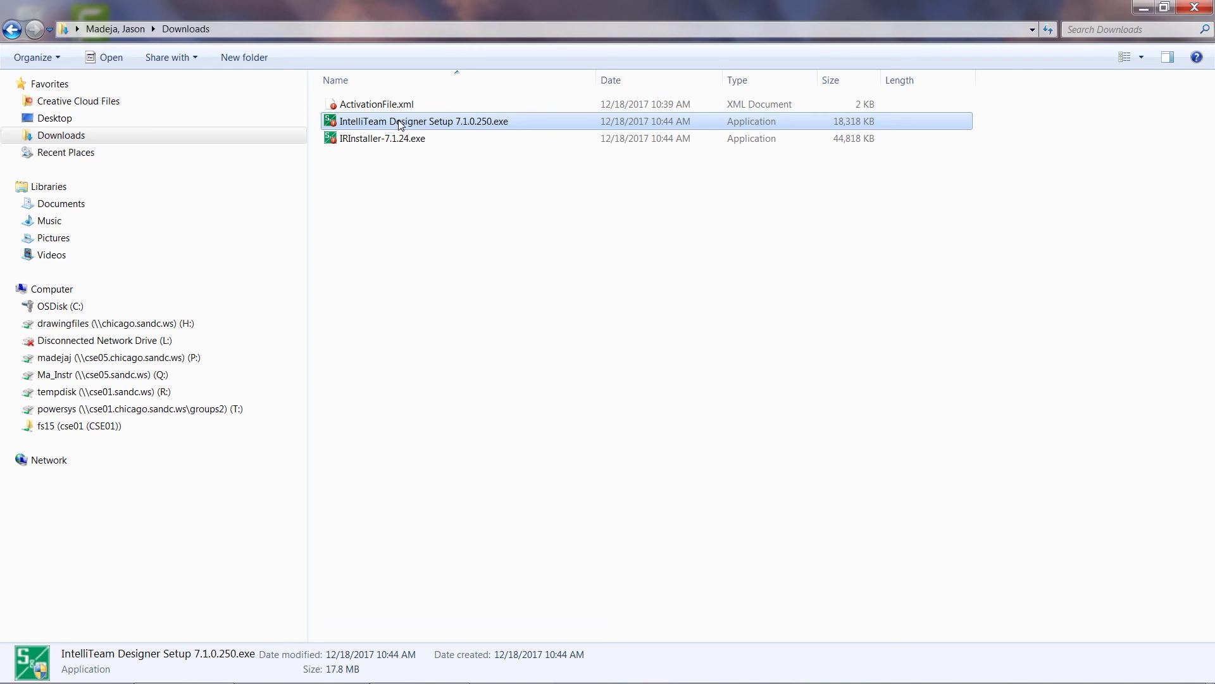
double_click(400, 125)
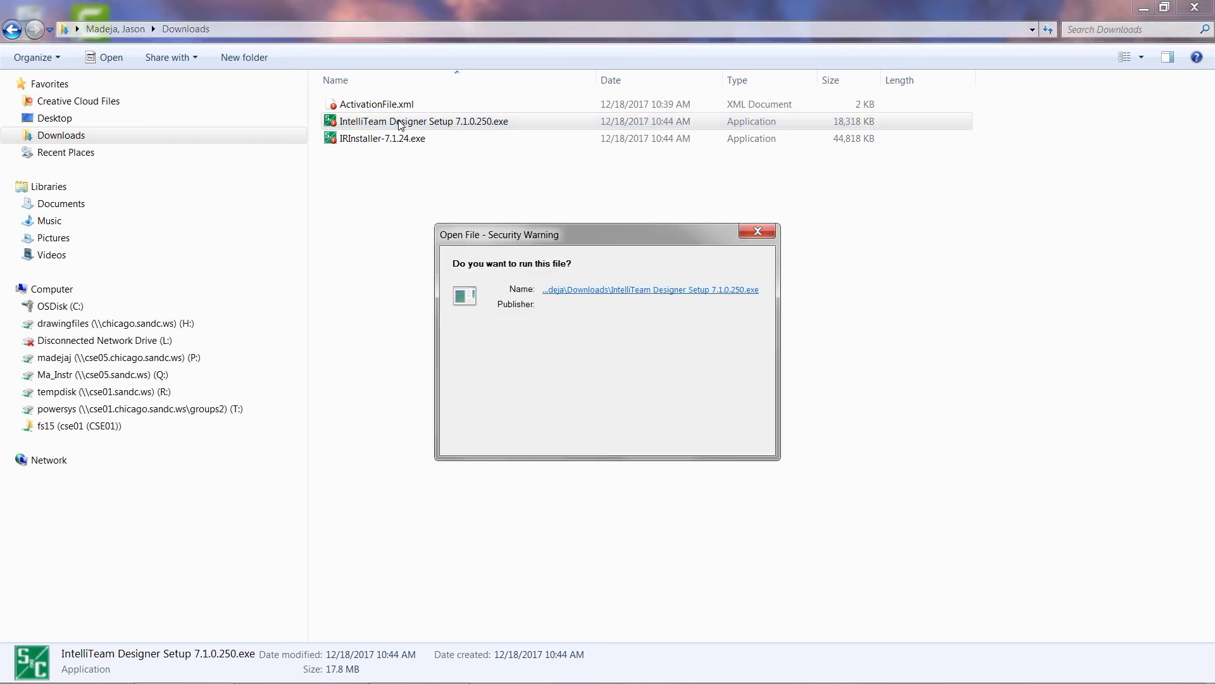
click(656, 365)
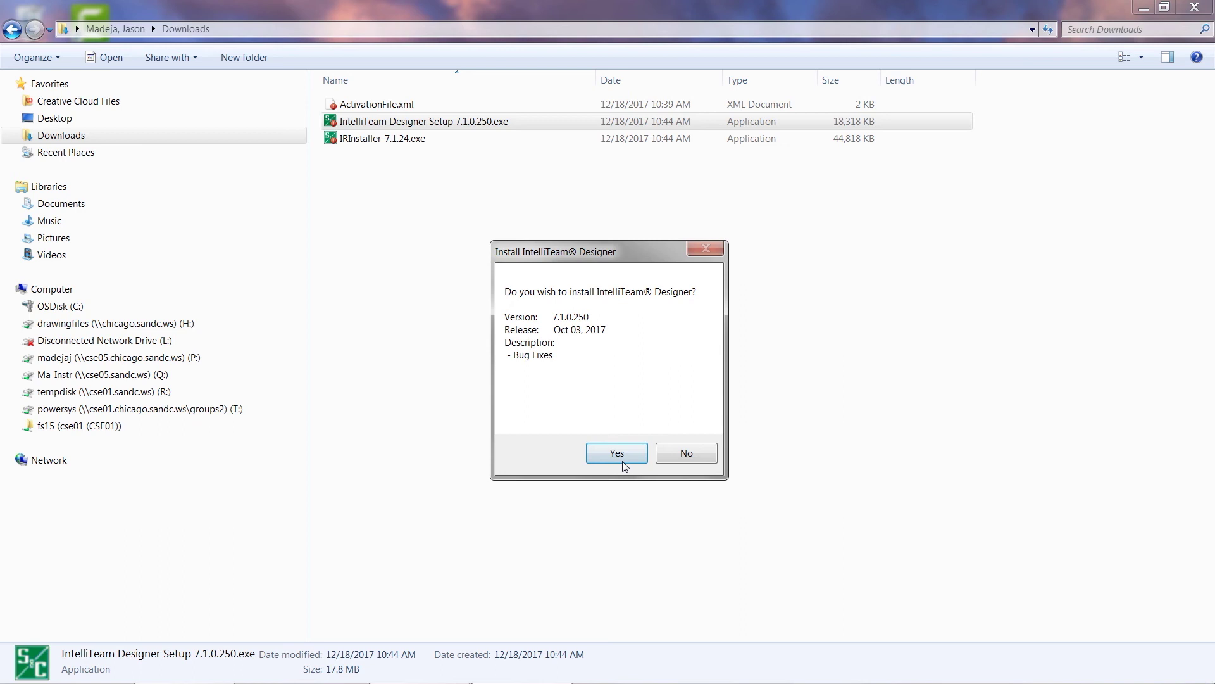
click(625, 463)
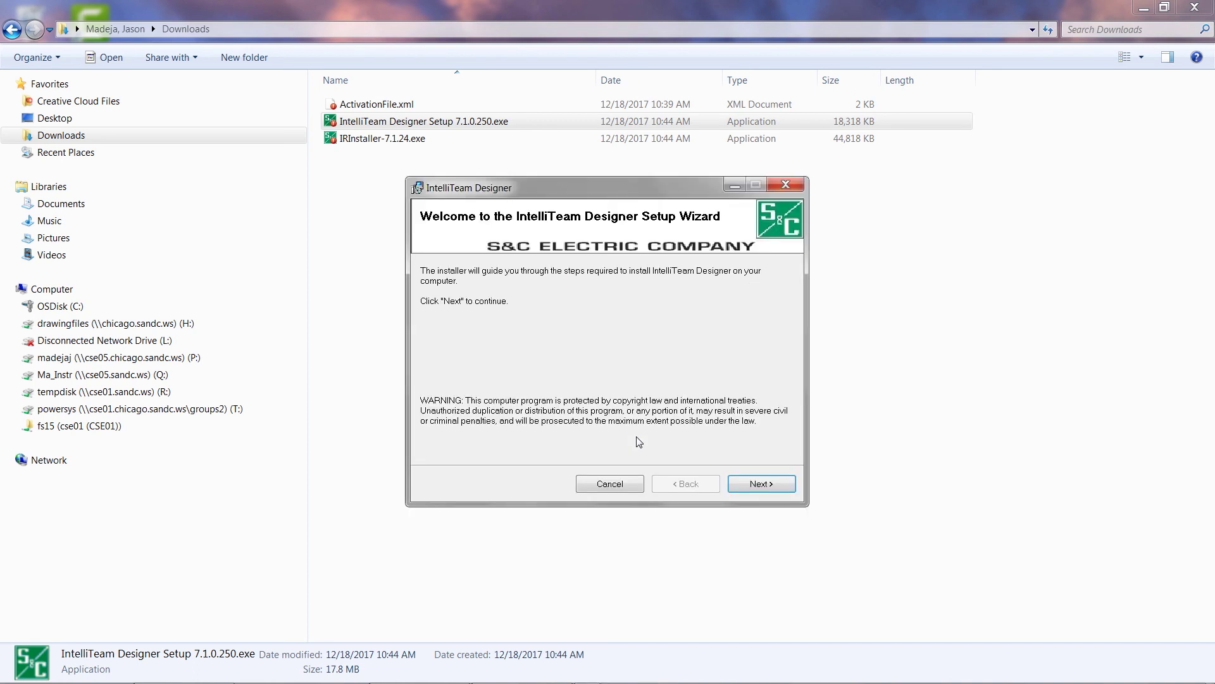
Accept the default S&C Electric installation folder and start installing IntelliTeam Designer
click(761, 484)
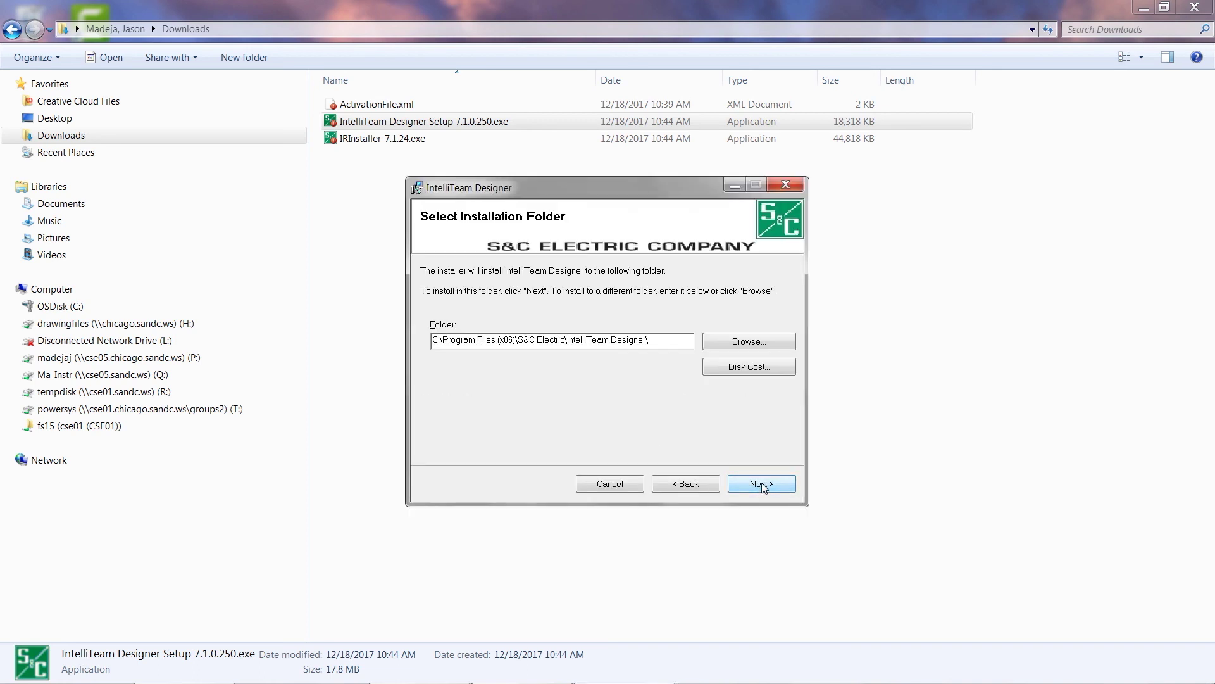
click(761, 485)
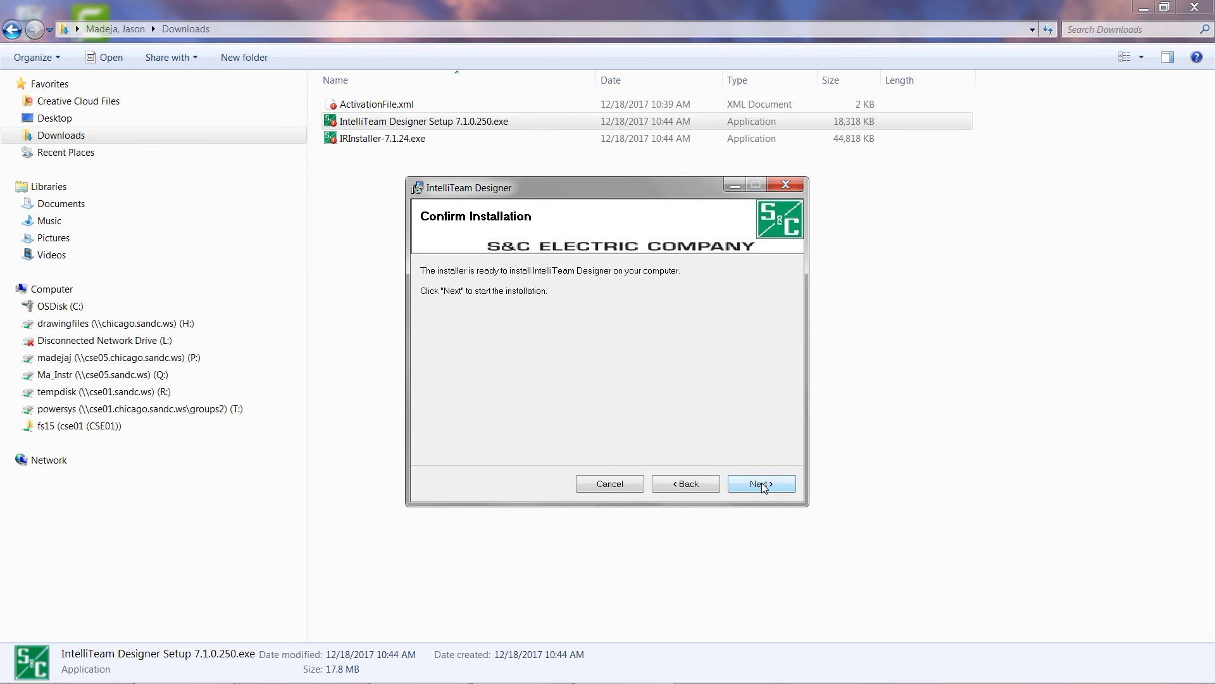
click(762, 485)
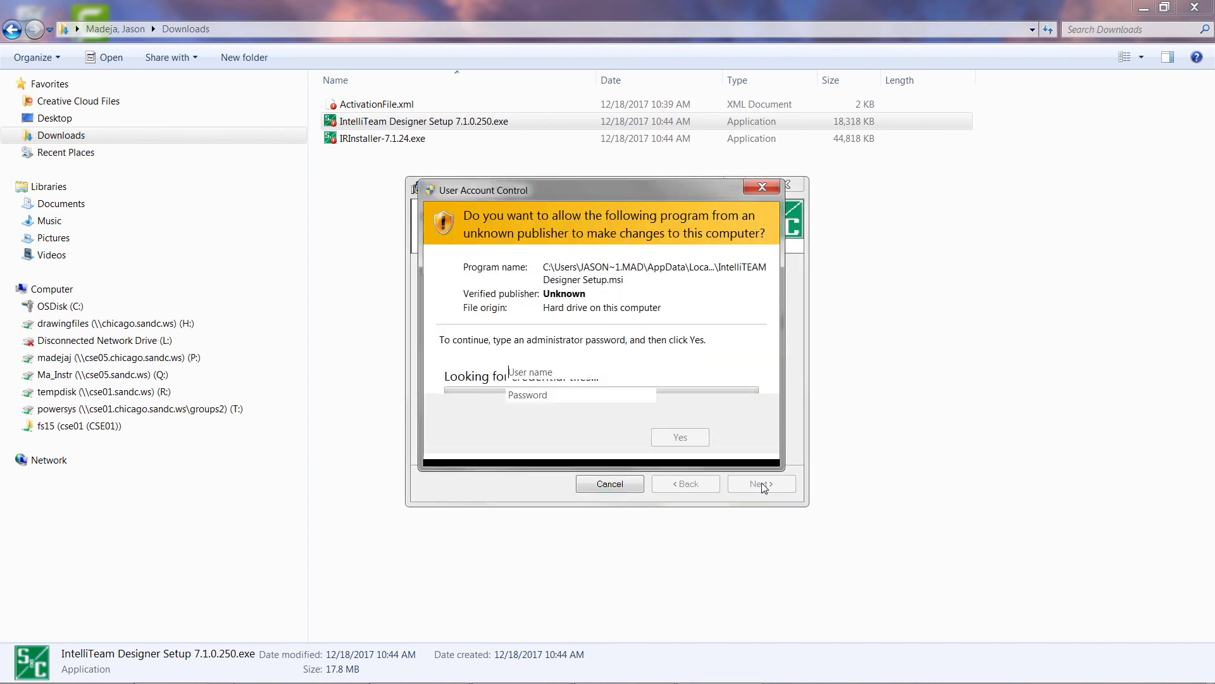
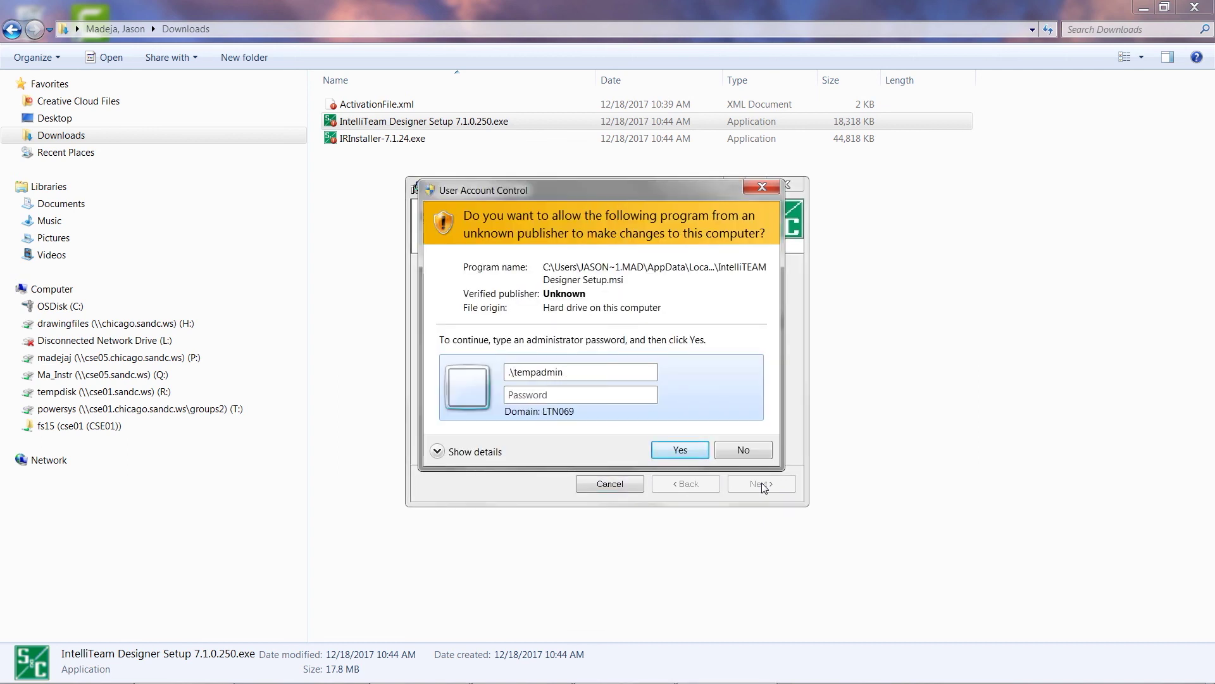
Approve the install with the administrator username and password, then close the finished wizard
key(Tab)
text(********)
key(Return)
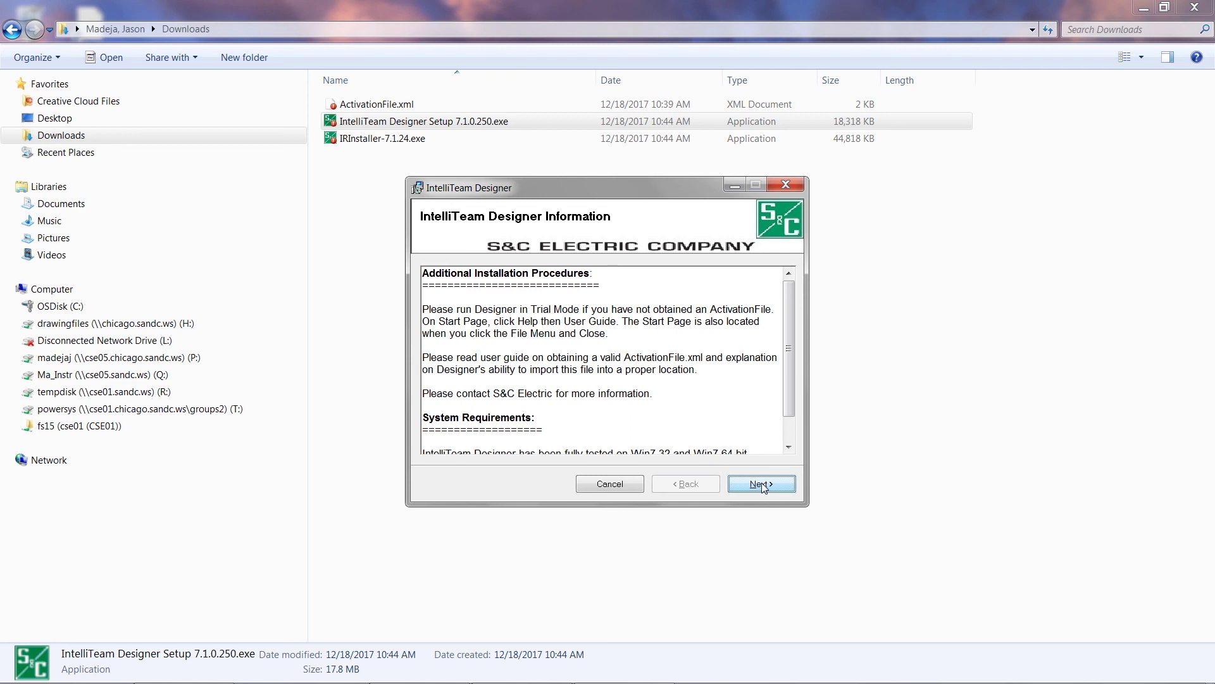
click(761, 484)
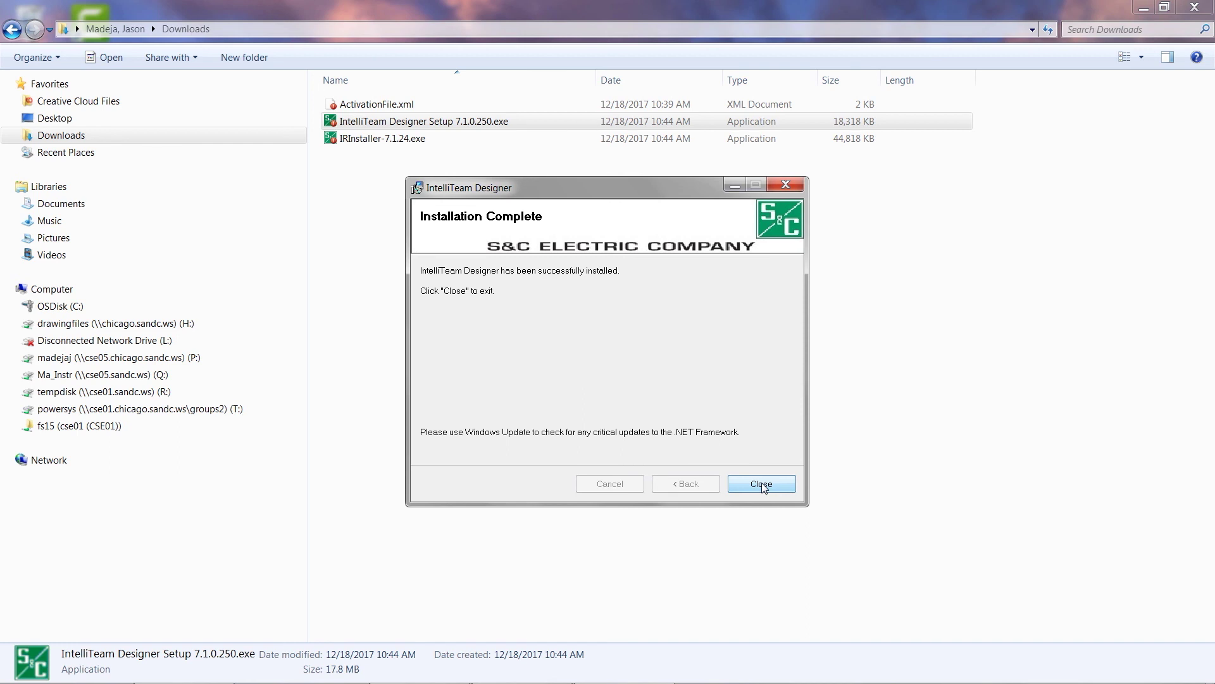
click(763, 485)
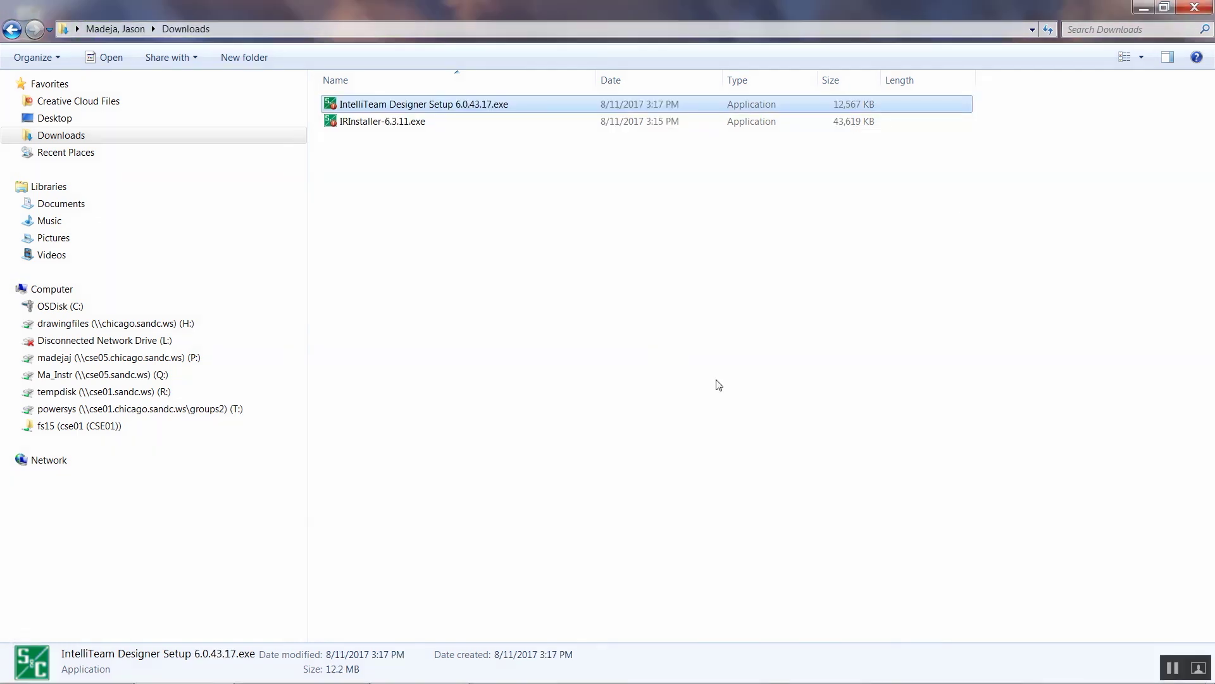
Open Control Panel's installed programs list and scroll to the S&C Electric and WaveWin entries
click(21, 668)
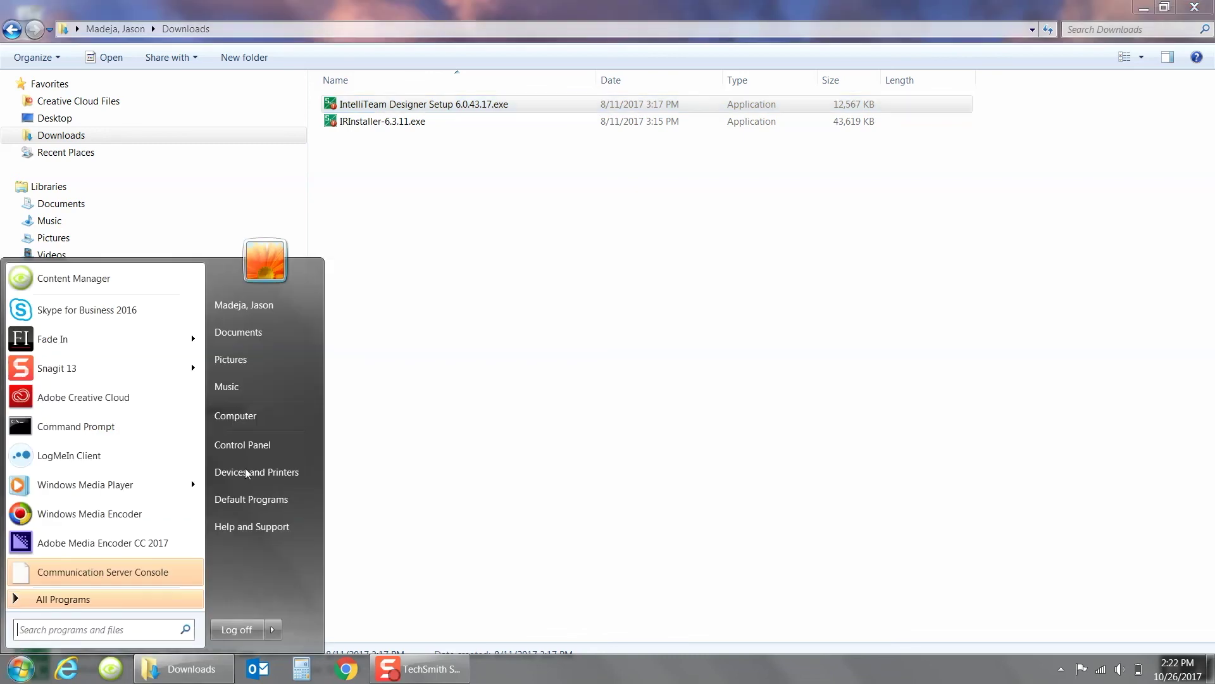
click(252, 445)
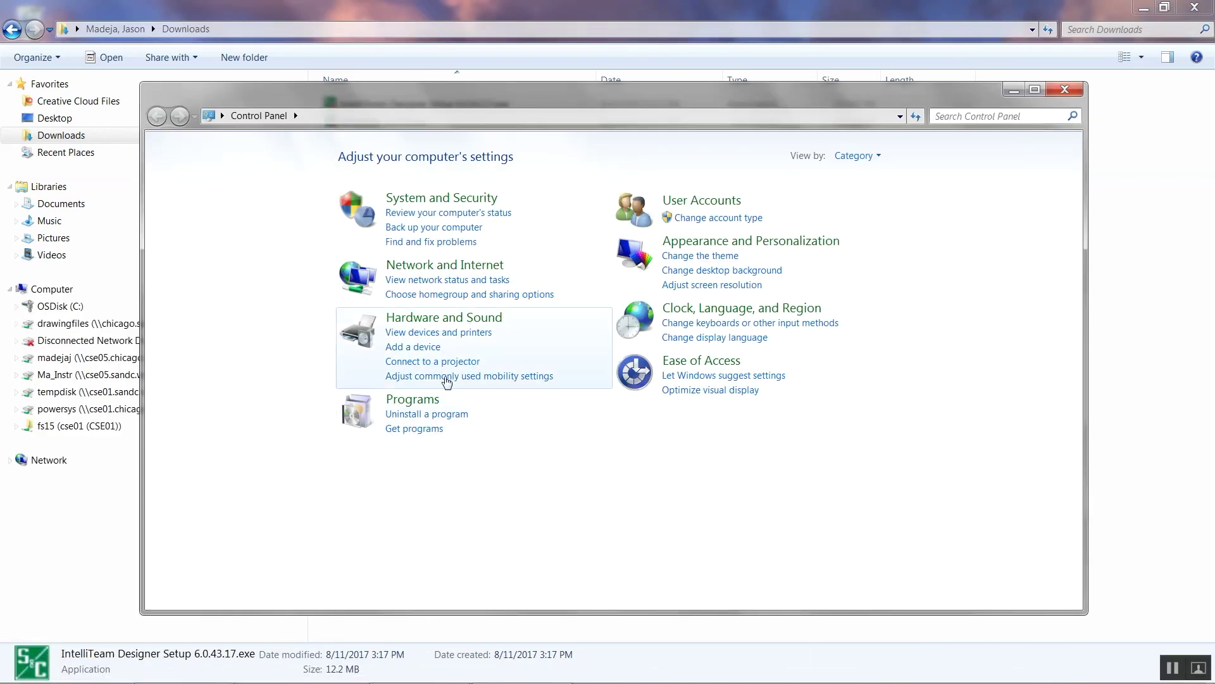
click(428, 414)
scroll(455, 421, down, 12)
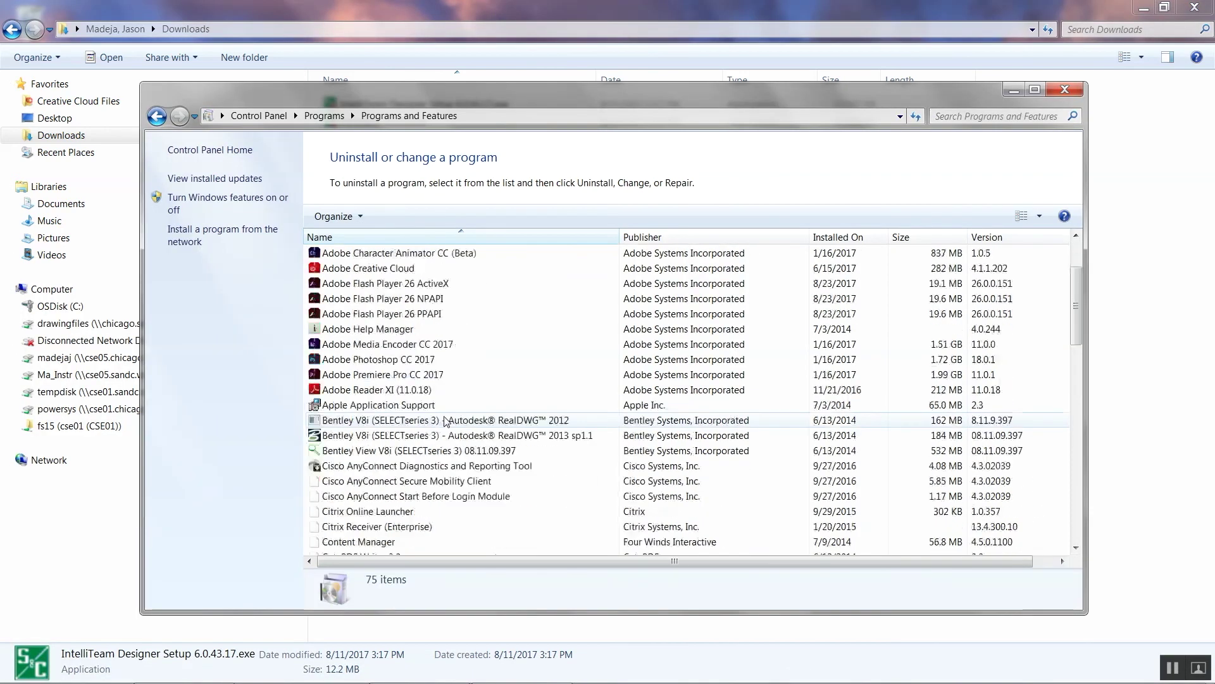
scroll(458, 423, down, 5)
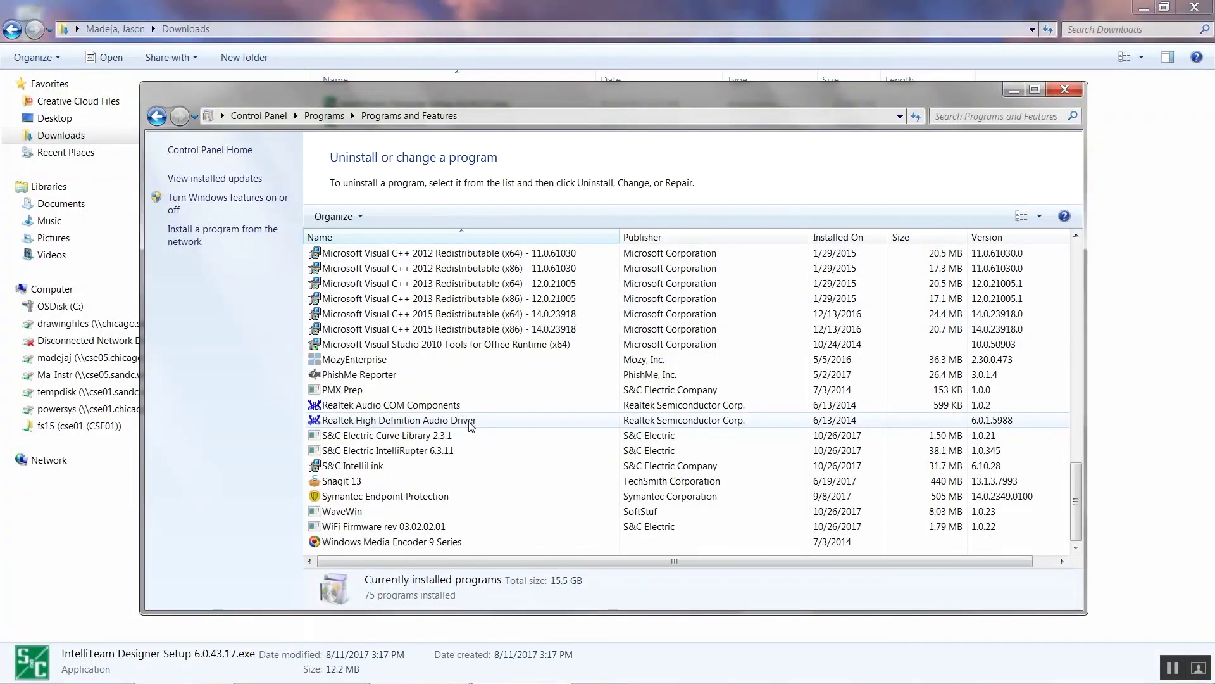